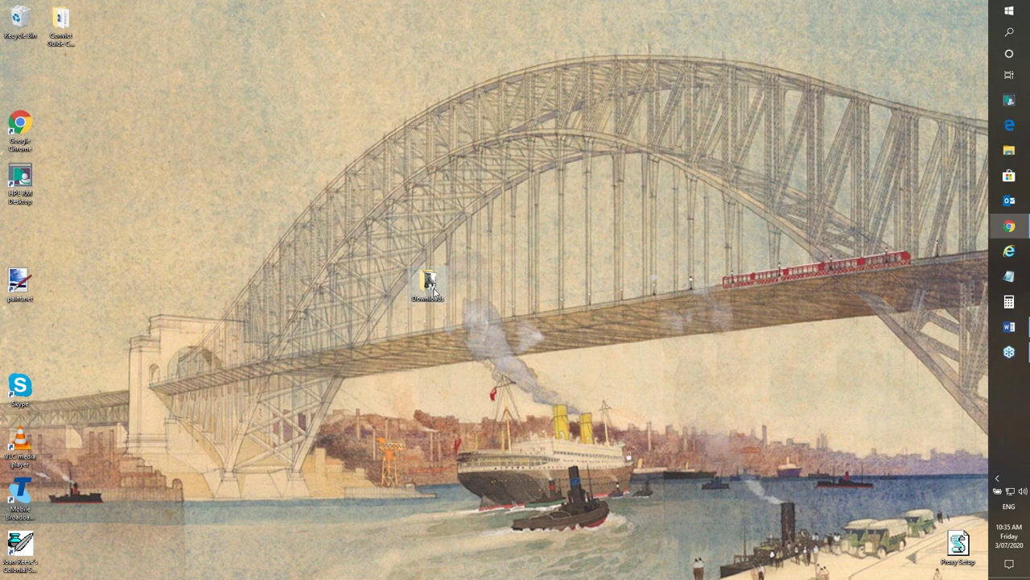
Step: Open the Downloads folder from the desktop and preview the George Street photo, then close the preview
click(432, 288)
double_click(433, 291)
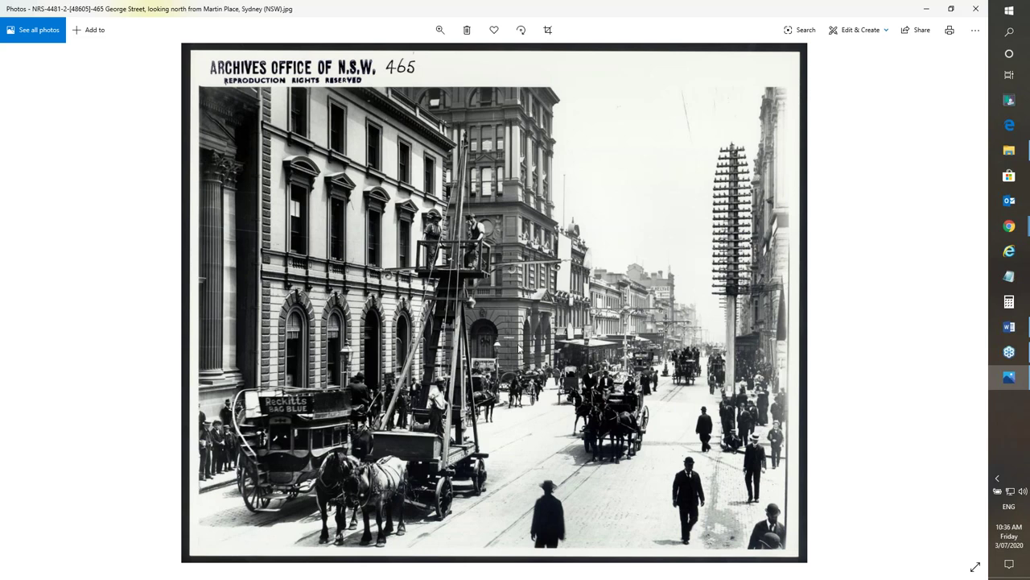
click(976, 8)
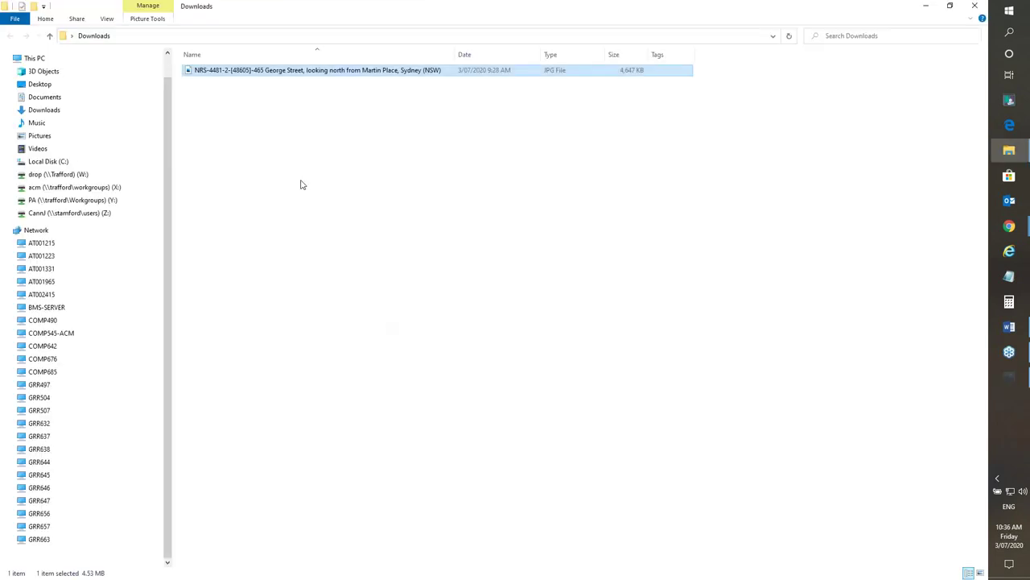
Step: Edit the George Street photo in Paint, cropping it to the two workmen on the platform
right_click(289, 71)
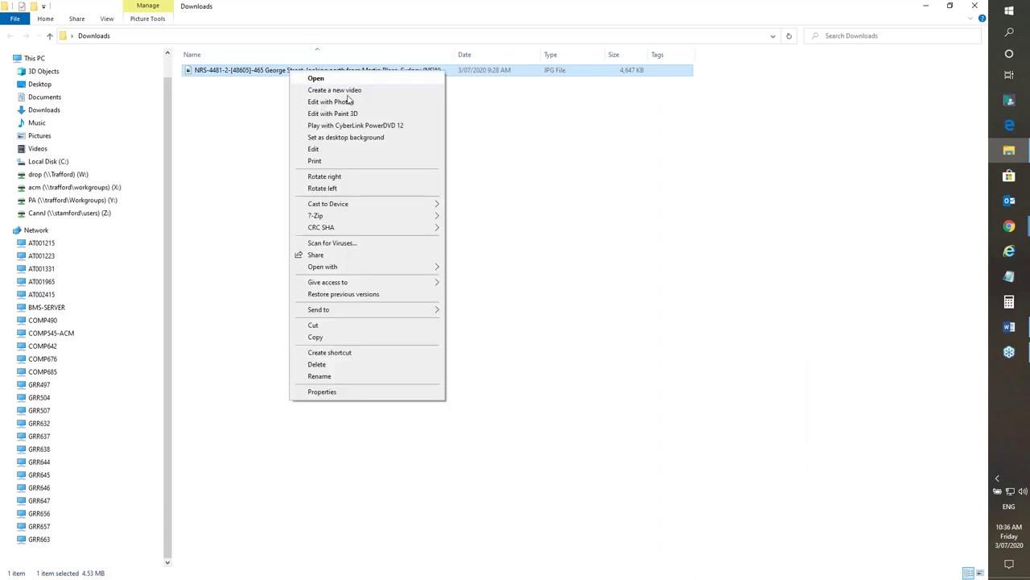
click(313, 149)
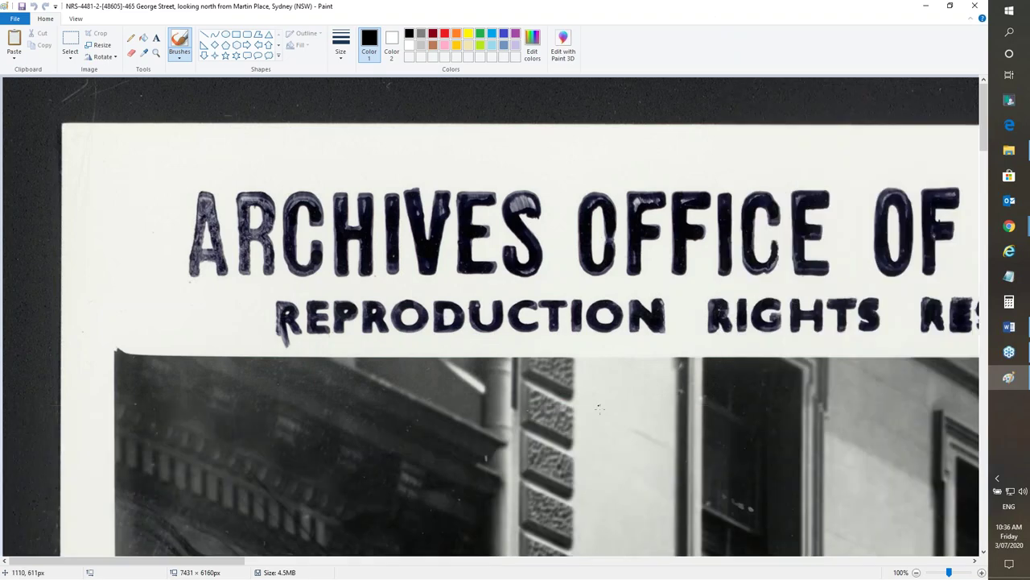
scroll(657, 500, down, 5)
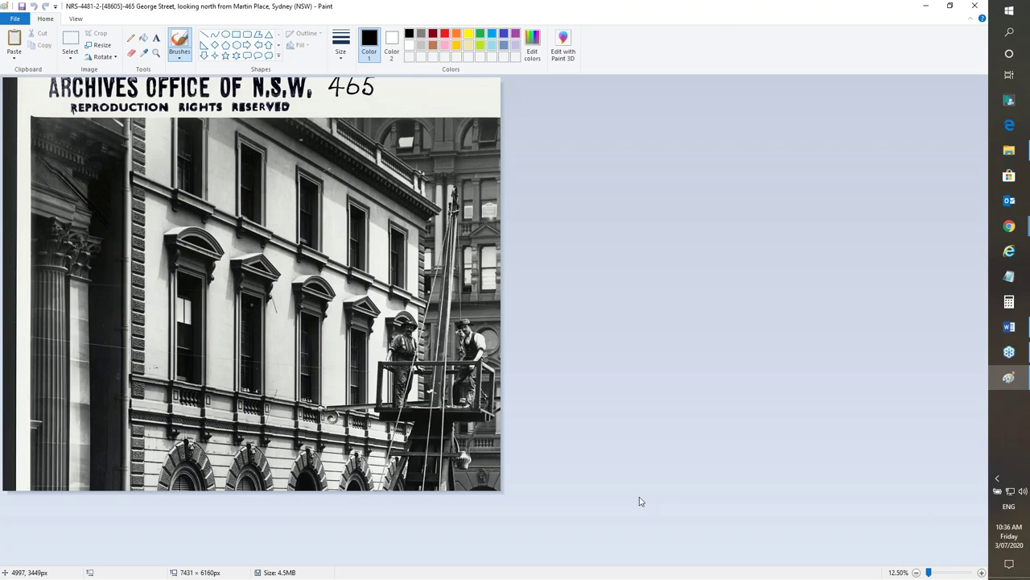
scroll(100, 178, up, 5)
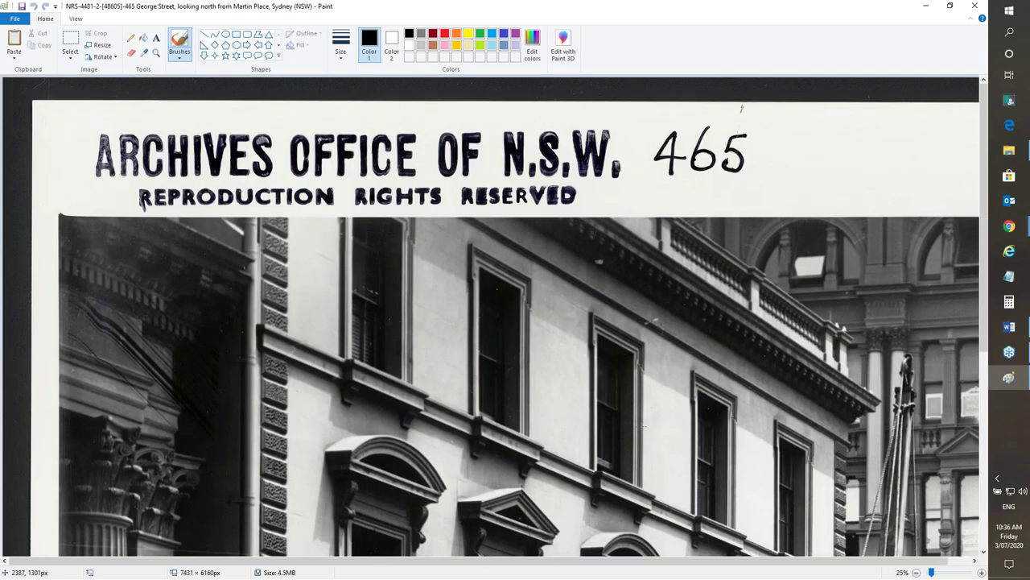
scroll(101, 178, down, 2)
click(70, 44)
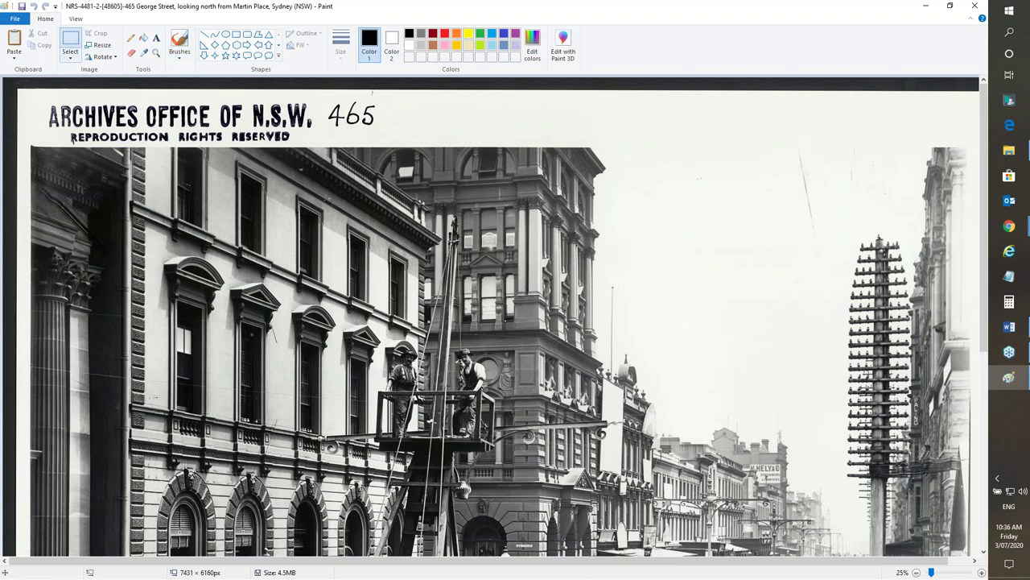
drag(375, 327, 491, 445)
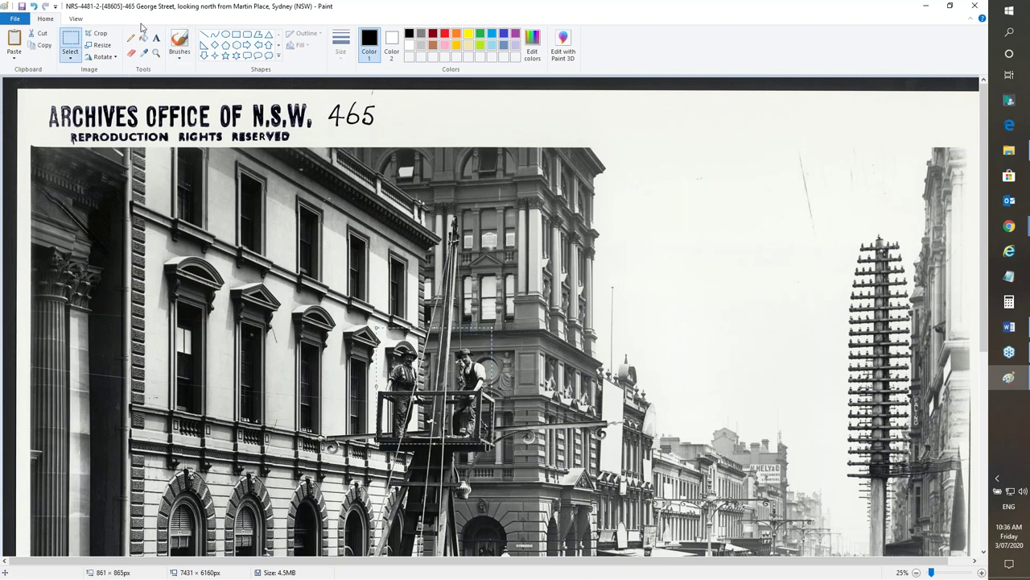
click(95, 33)
scroll(152, 153, up, 1)
scroll(66, 141, up, 3)
scroll(99, 180, down, 2)
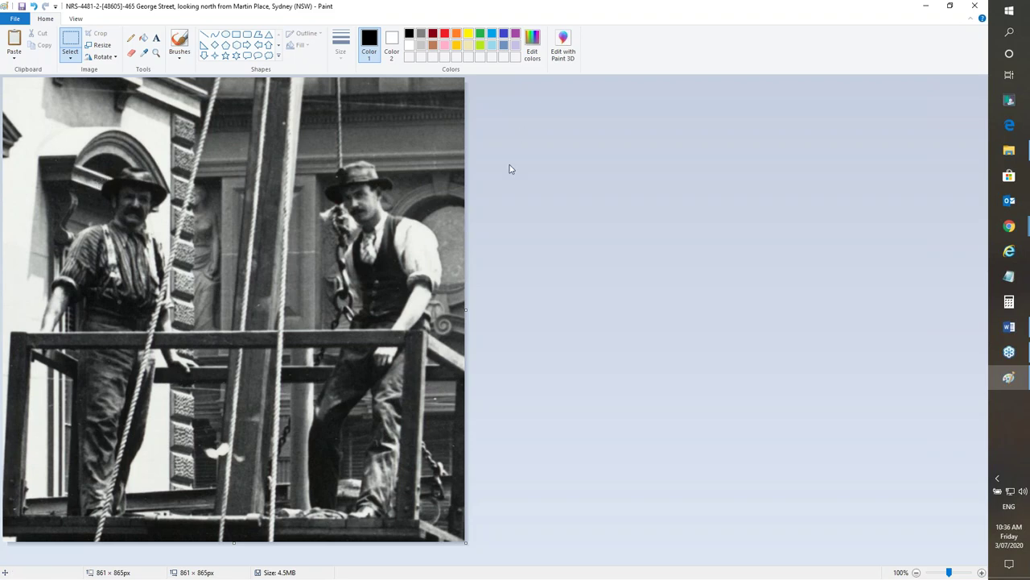
Step: Close Paint without saving the crop and clear the file selection in Downloads
click(975, 6)
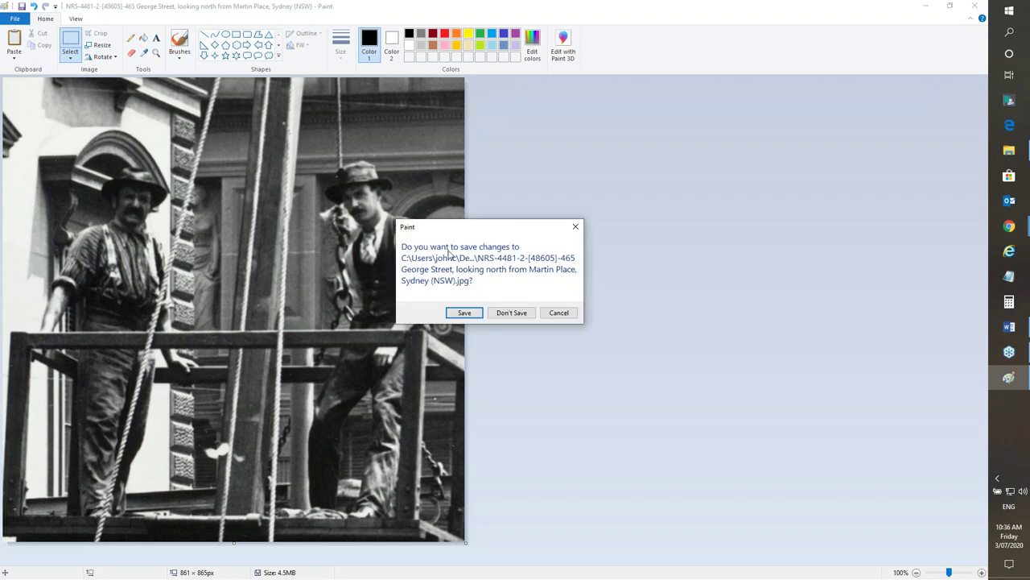
click(512, 312)
click(480, 145)
click(840, 35)
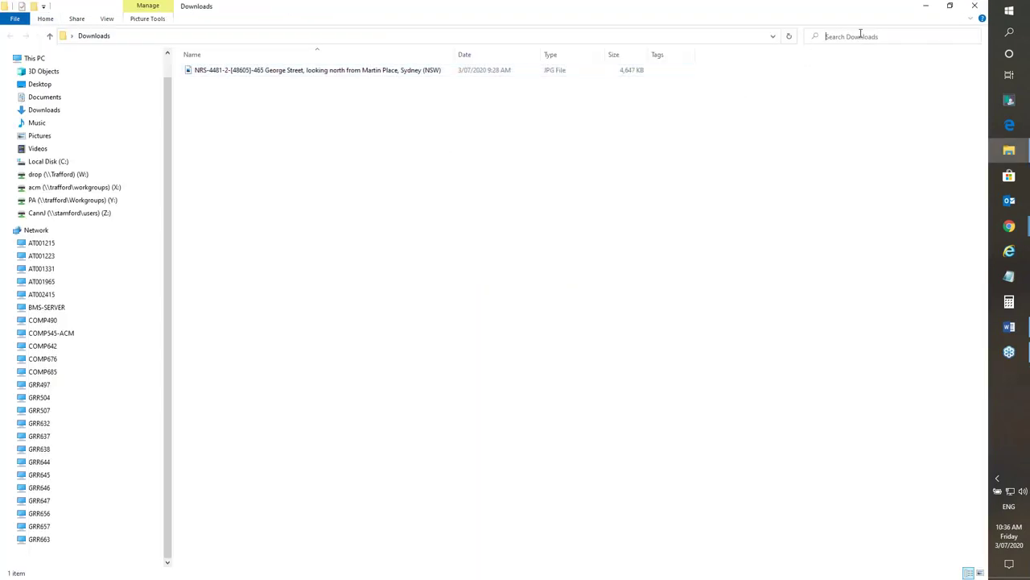
Step: Filter the Downloads folder by 'george street' to find the photo
click(859, 34)
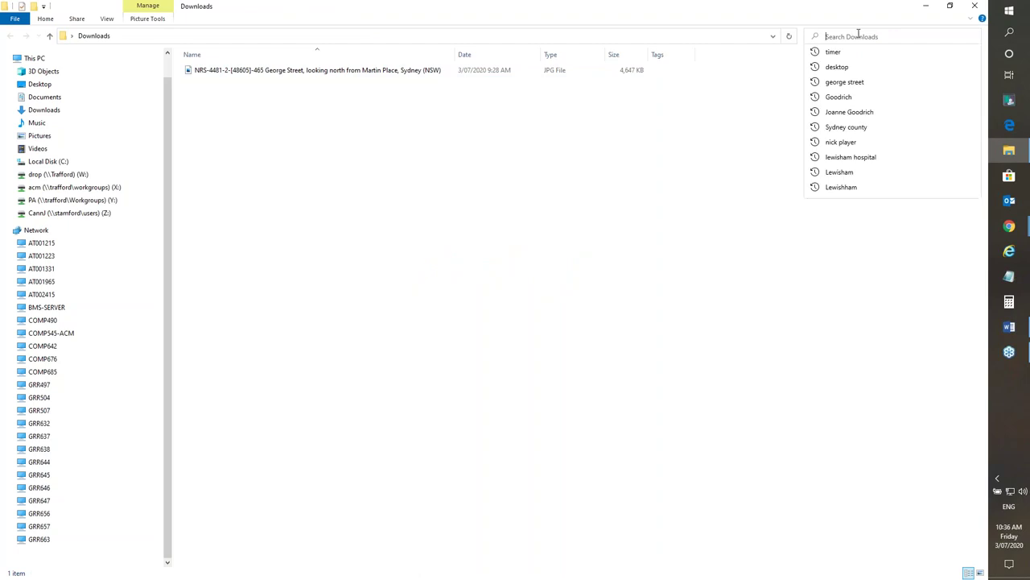
text(george)
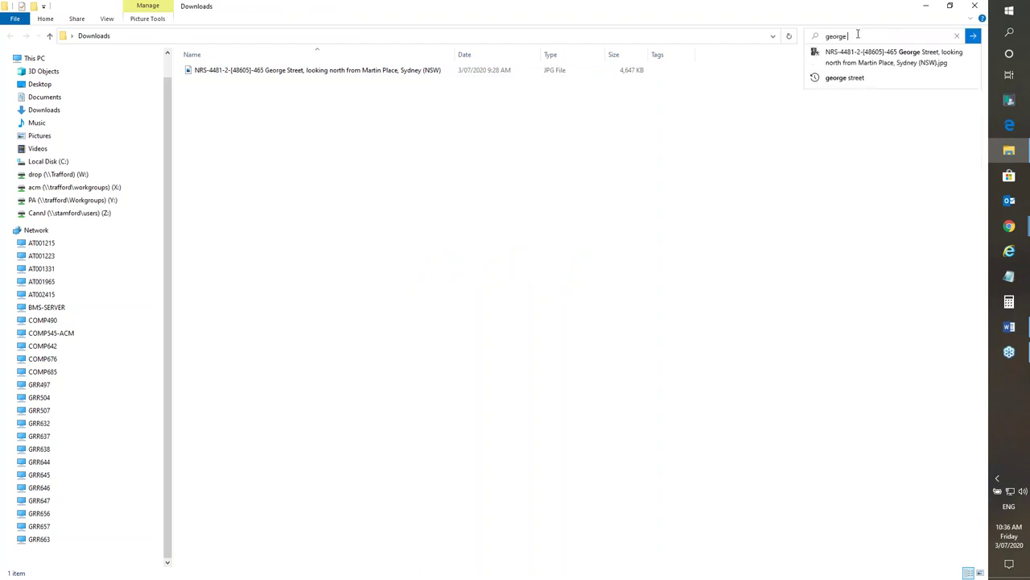
text( street)
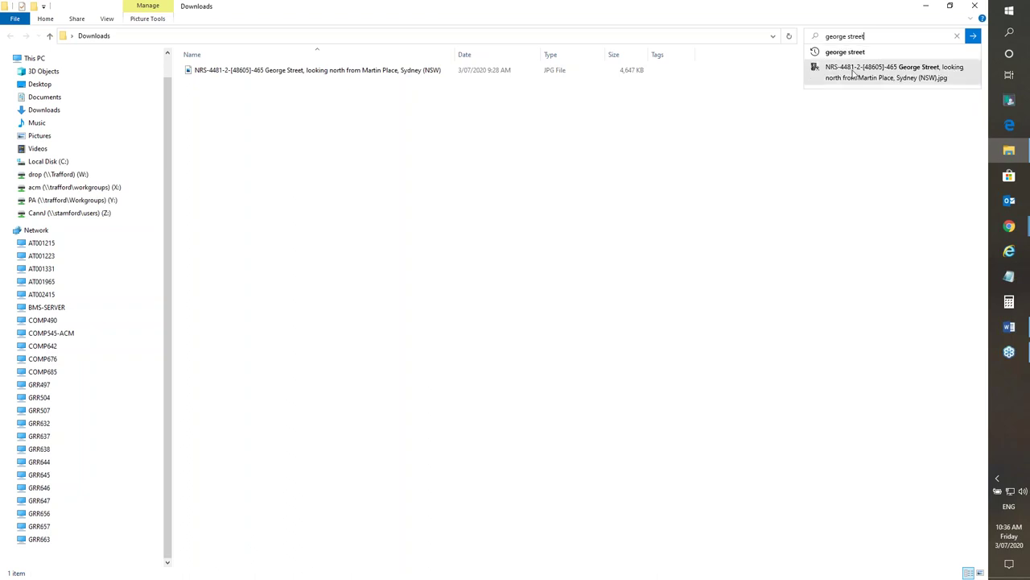
click(852, 72)
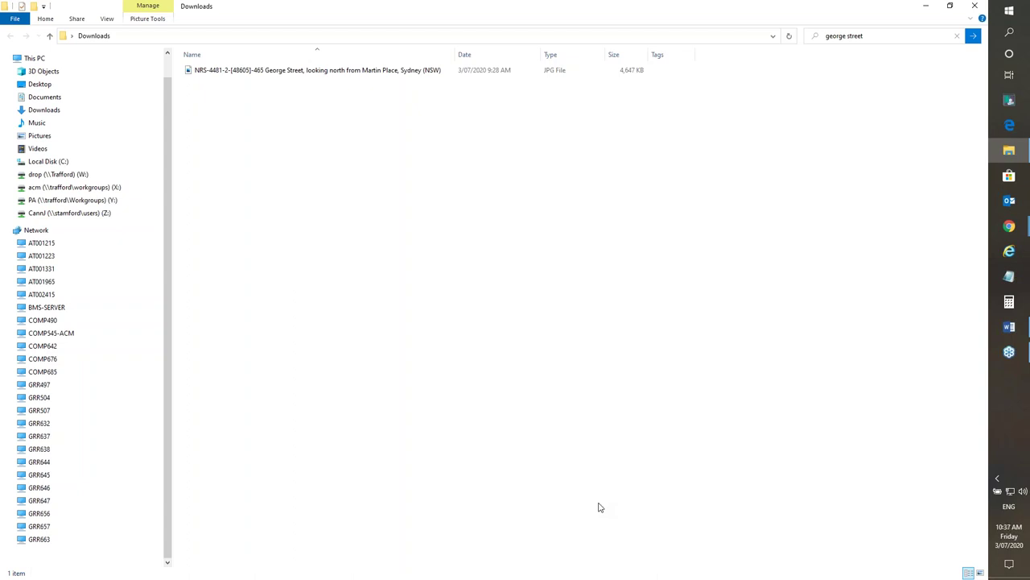
Step: Switch the folder view to Extra large icons
right_click(433, 129)
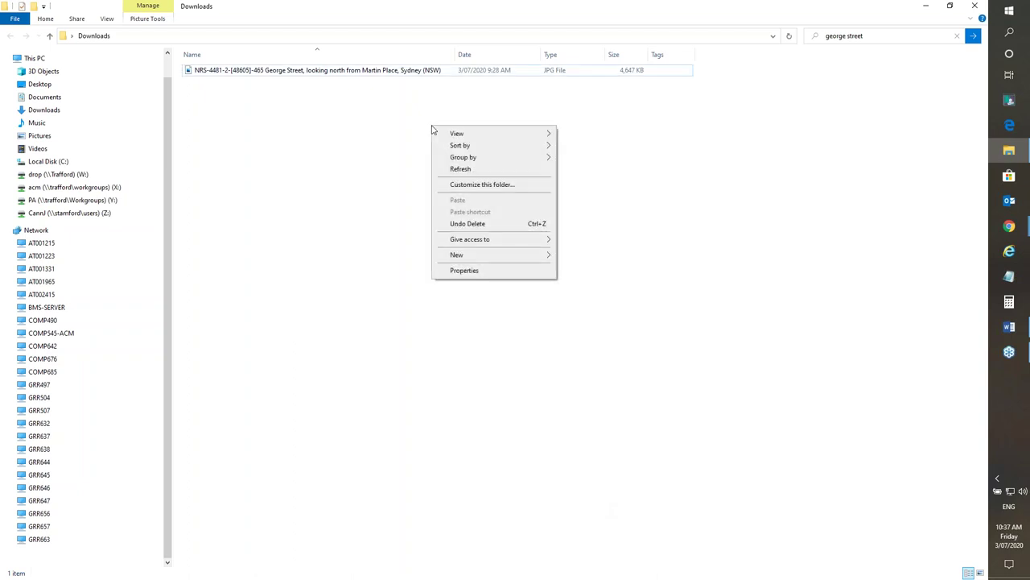
mouse_move(476, 136)
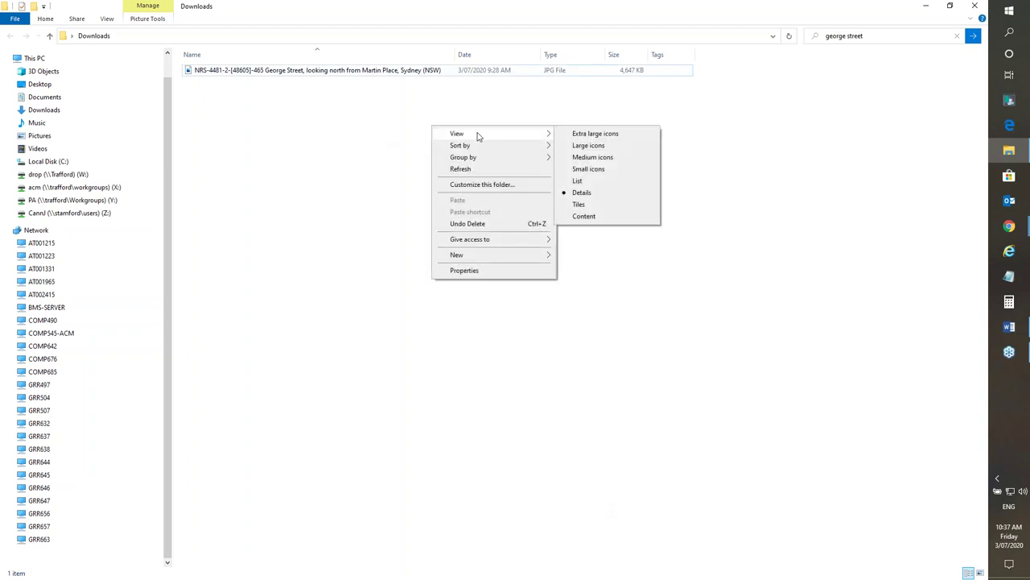
click(607, 138)
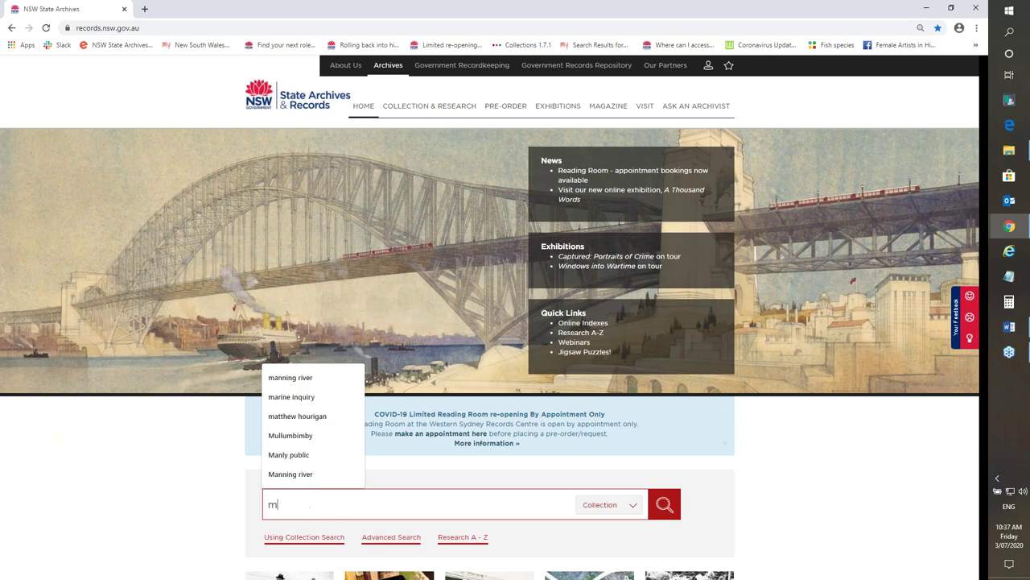
Step: Search the collection for 'manning river', correcting the 'maaning' typo first
text(g )
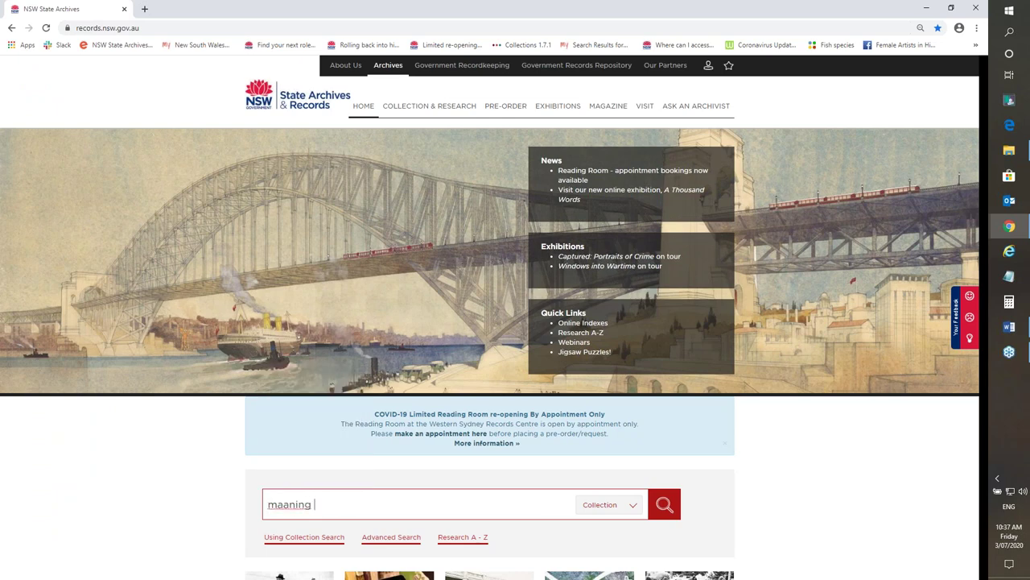
text(river)
double_click(298, 503)
text(manning)
key(Return)
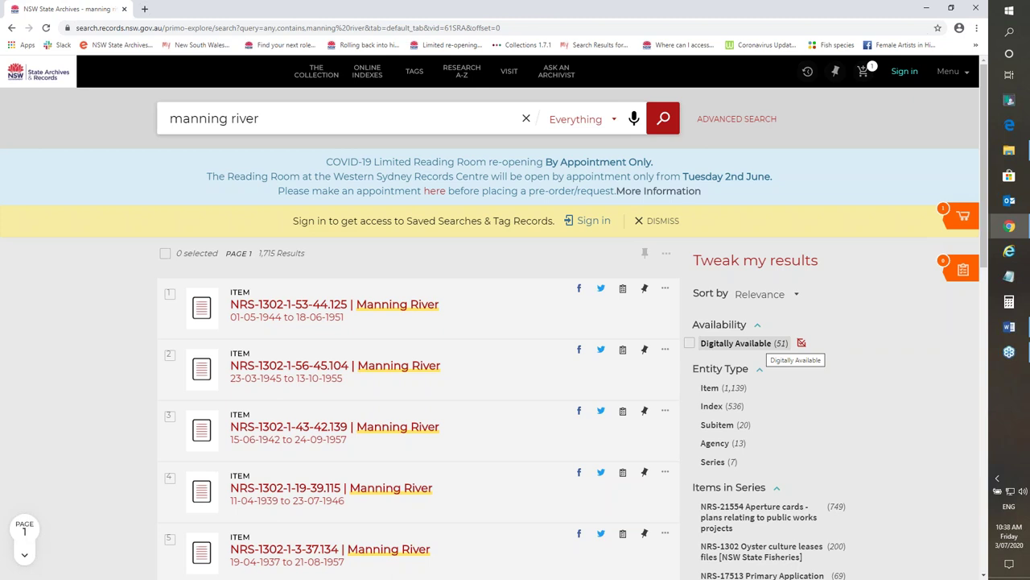
Step: Limit the results to Digitally Available and open the Manning River, Wingham record NRS-12932-1-[X2451]-11-155
click(736, 343)
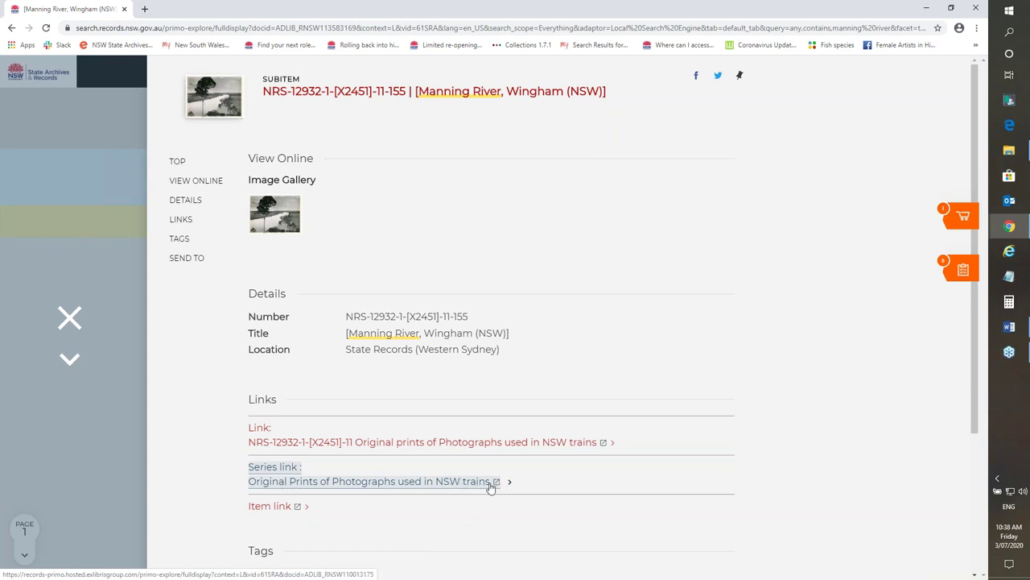
Step: View the Manning River, Wingham photograph (9509) in the image viewer, briefly in full screen
click(276, 211)
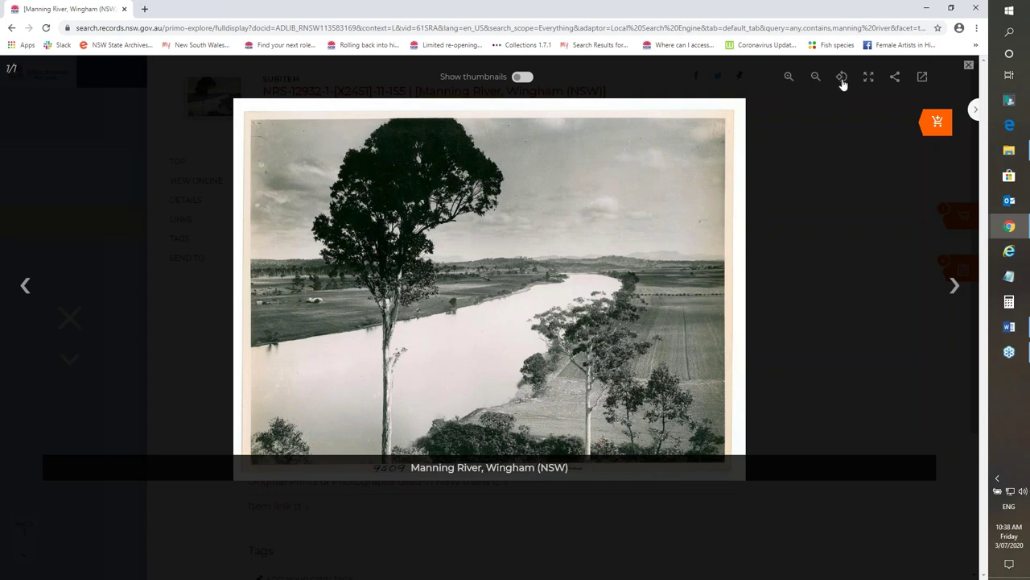
click(868, 81)
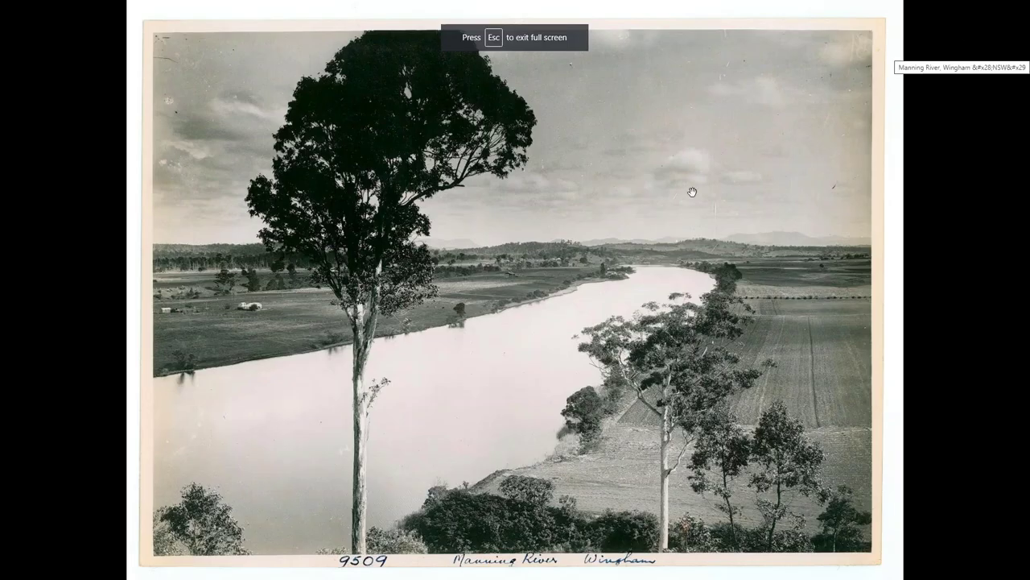
key(Escape)
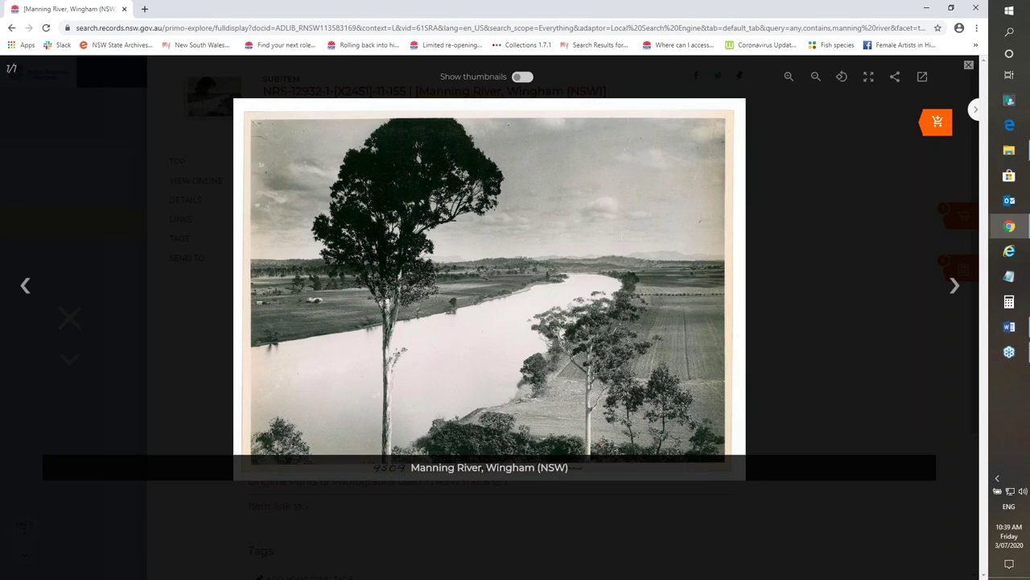
right_click(550, 236)
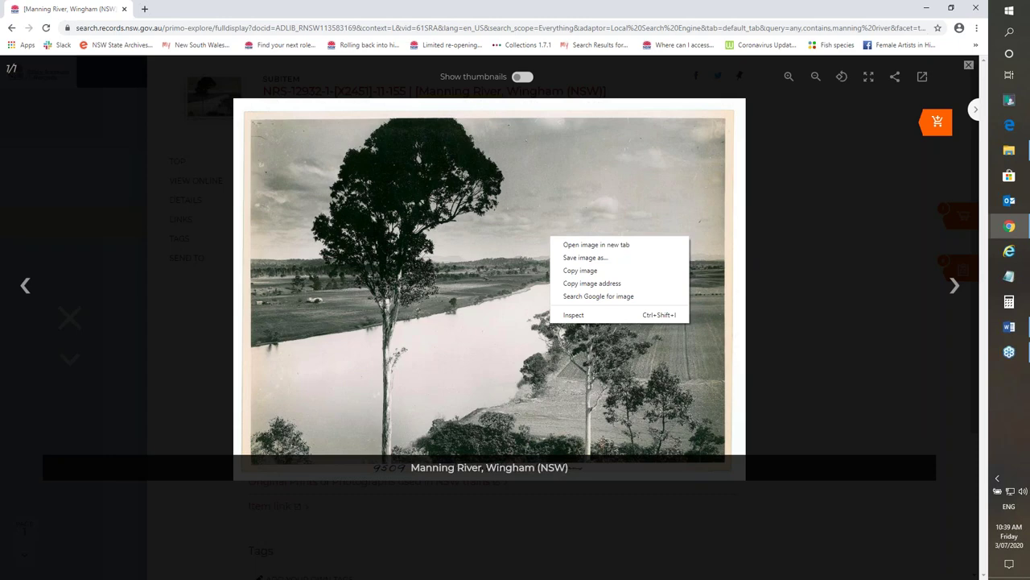
click(582, 257)
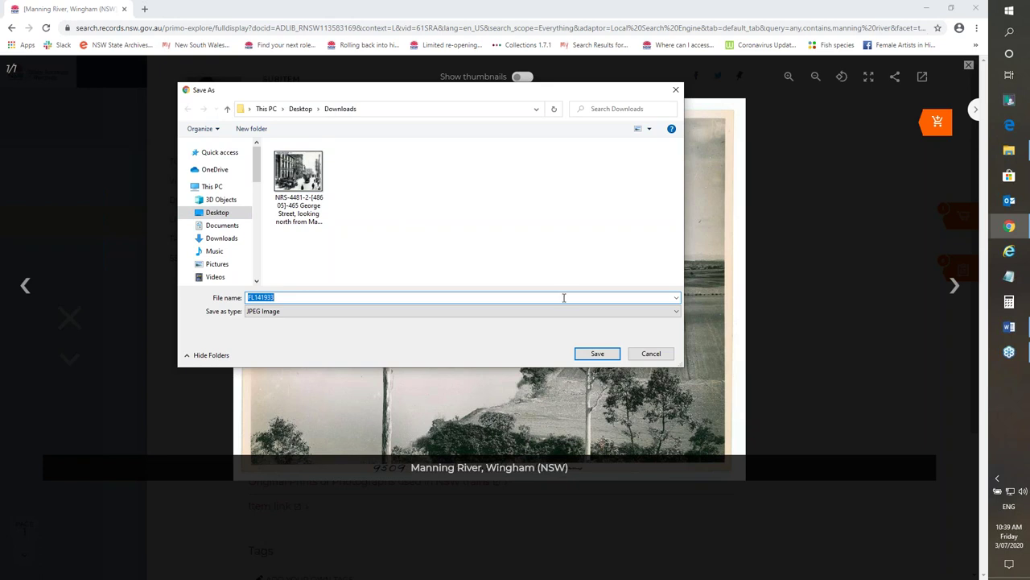
drag(257, 161, 260, 186)
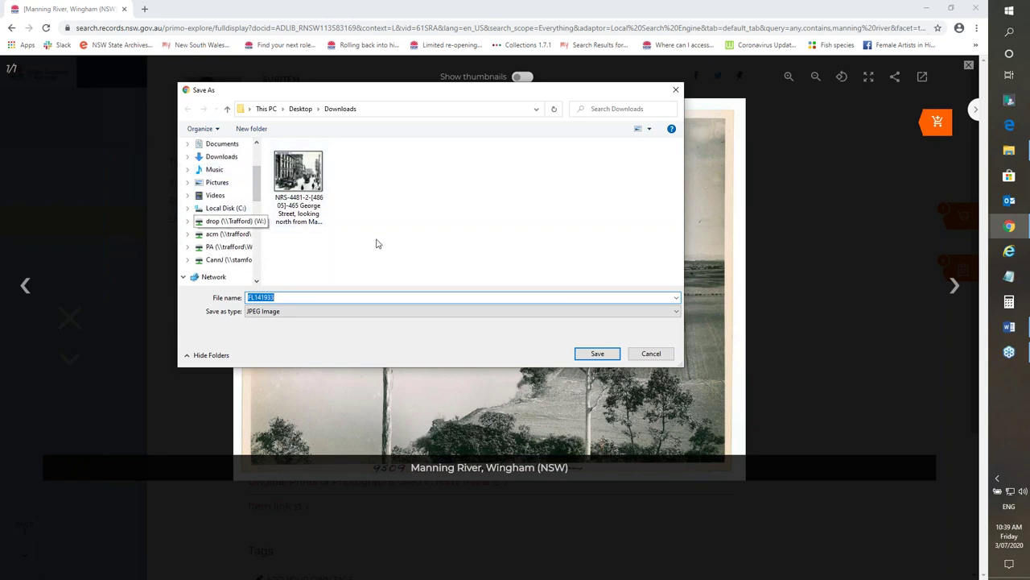
drag(254, 167, 257, 161)
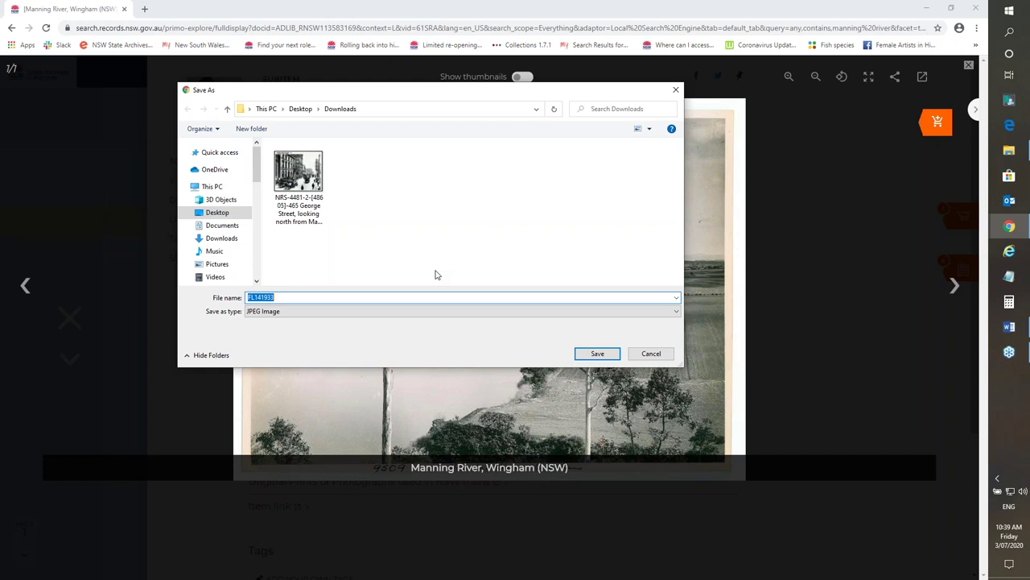
click(277, 298)
Step: Cancel the photo save, close the viewer, and try selecting the record title text
click(666, 355)
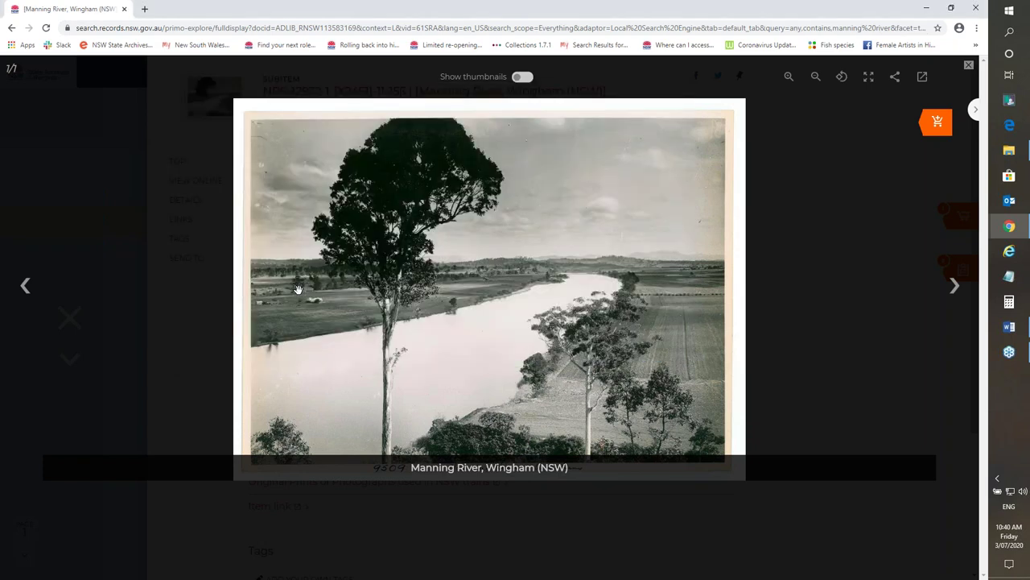
click(970, 66)
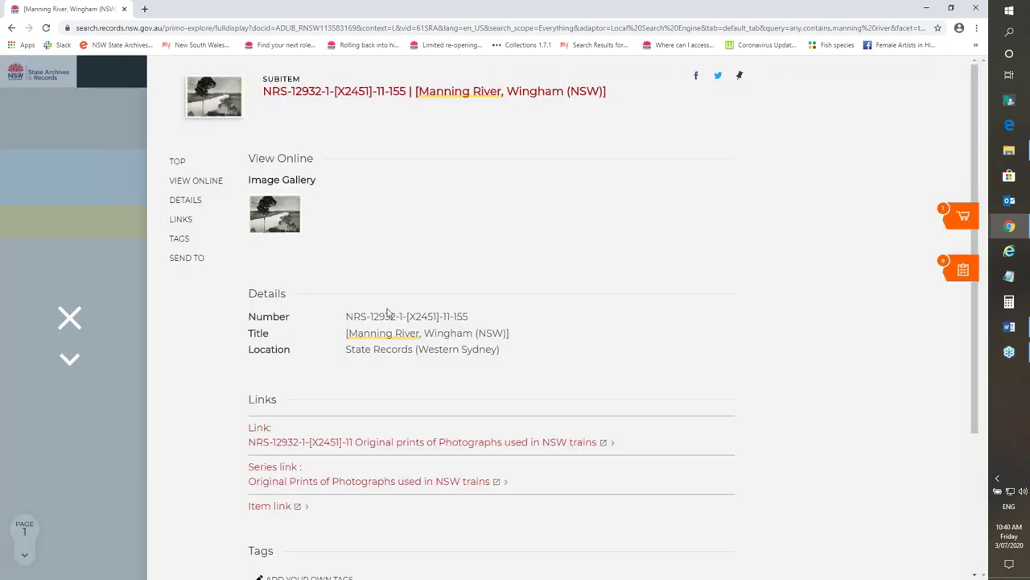
triple_click(494, 317)
drag(339, 335, 545, 338)
drag(355, 333, 452, 335)
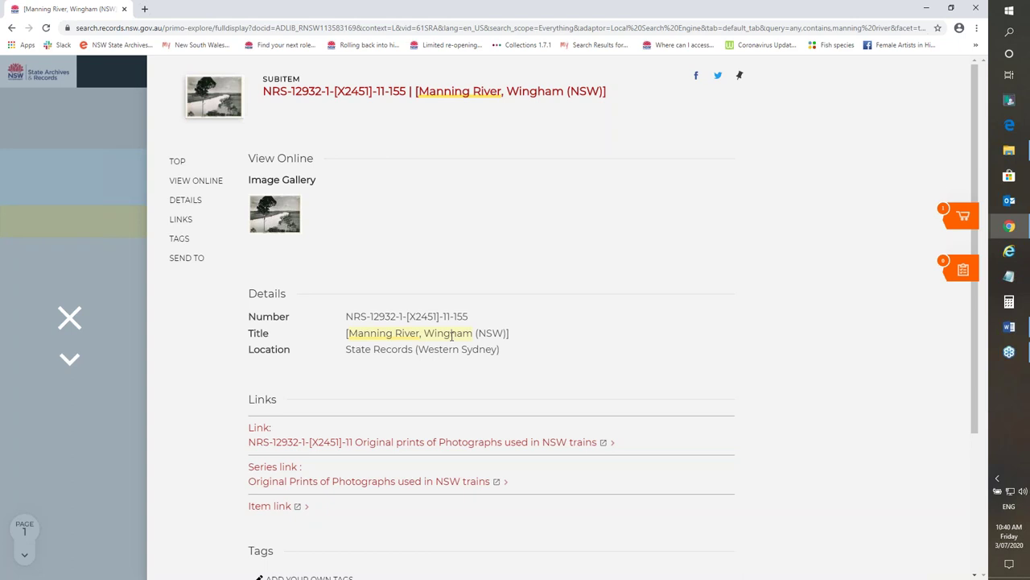
click(372, 318)
Step: Select the record number NRS-12932-1-[X2451]-11-155 for copying
drag(347, 316, 472, 316)
click(466, 315)
drag(346, 316, 468, 315)
right_click(446, 314)
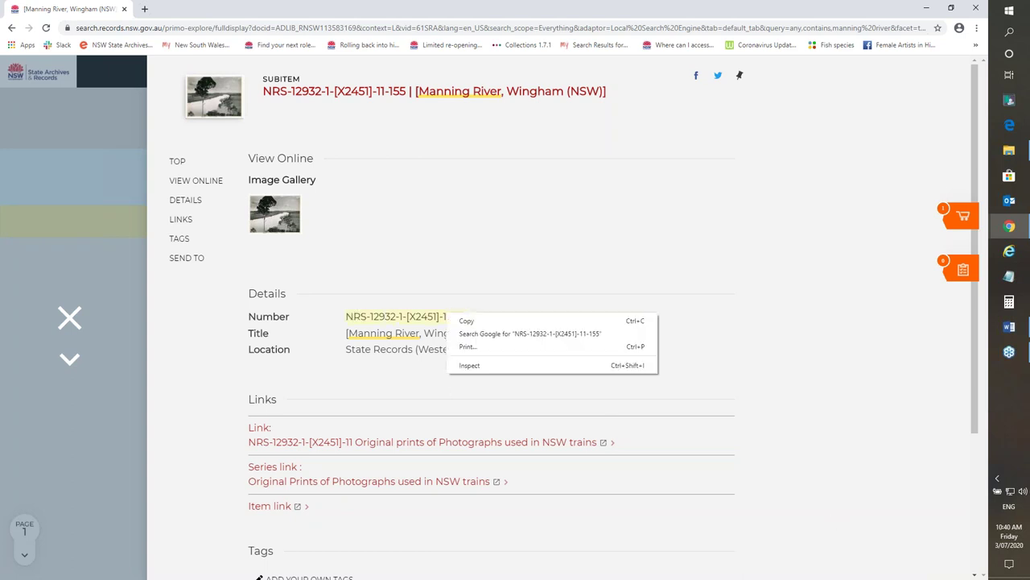
click(406, 292)
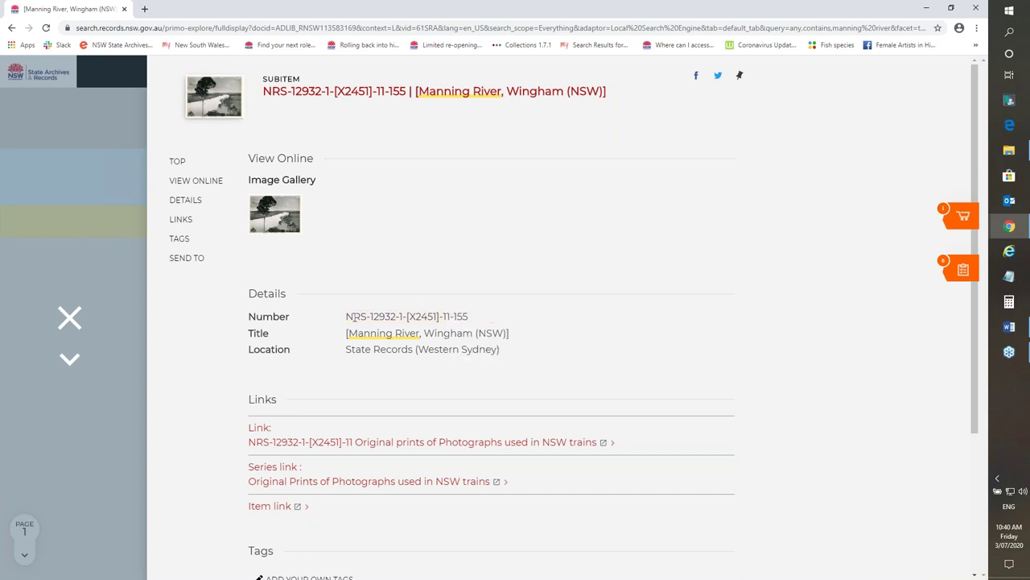
drag(448, 316, 463, 317)
right_click(459, 321)
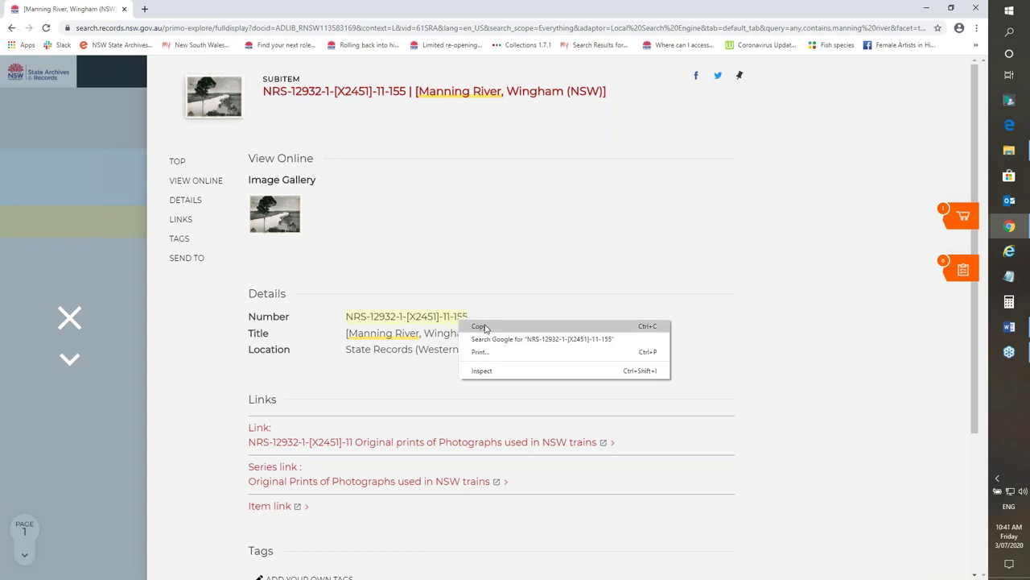
Step: Copy the record number and save the gallery photo, naming it with the number plus 'Manning river, Wingham (NSW)'
click(485, 327)
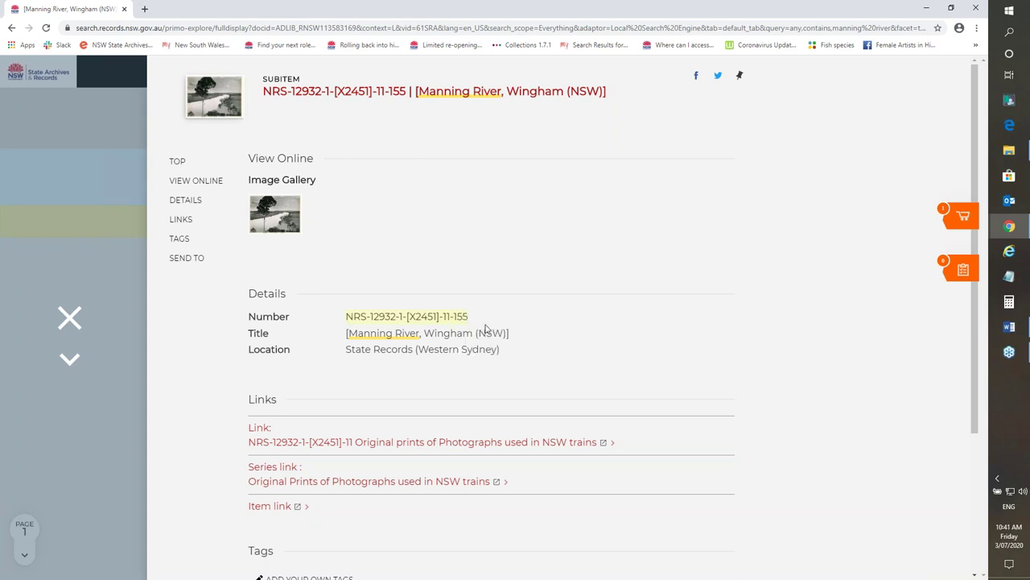
click(274, 206)
right_click(472, 208)
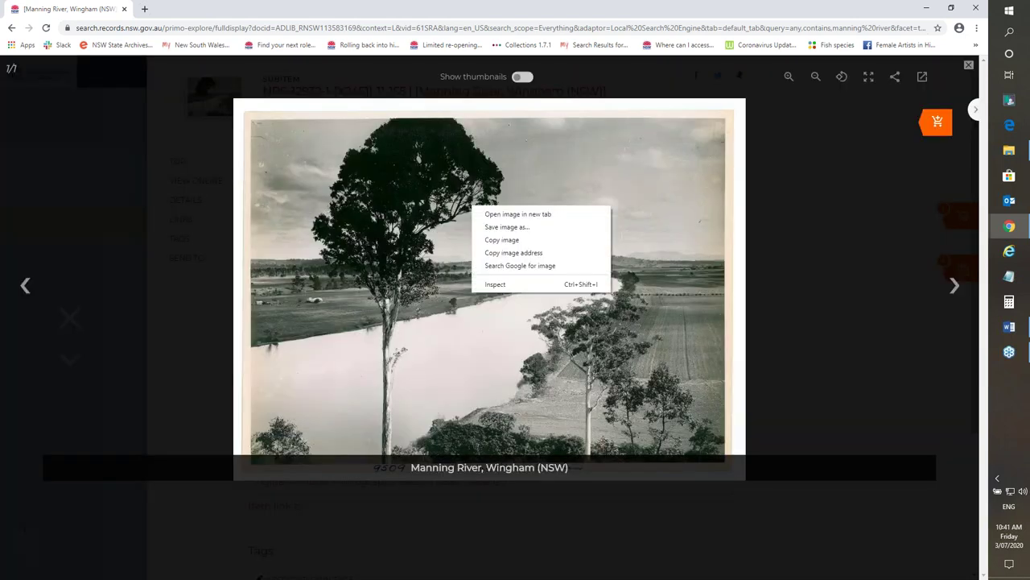
click(502, 227)
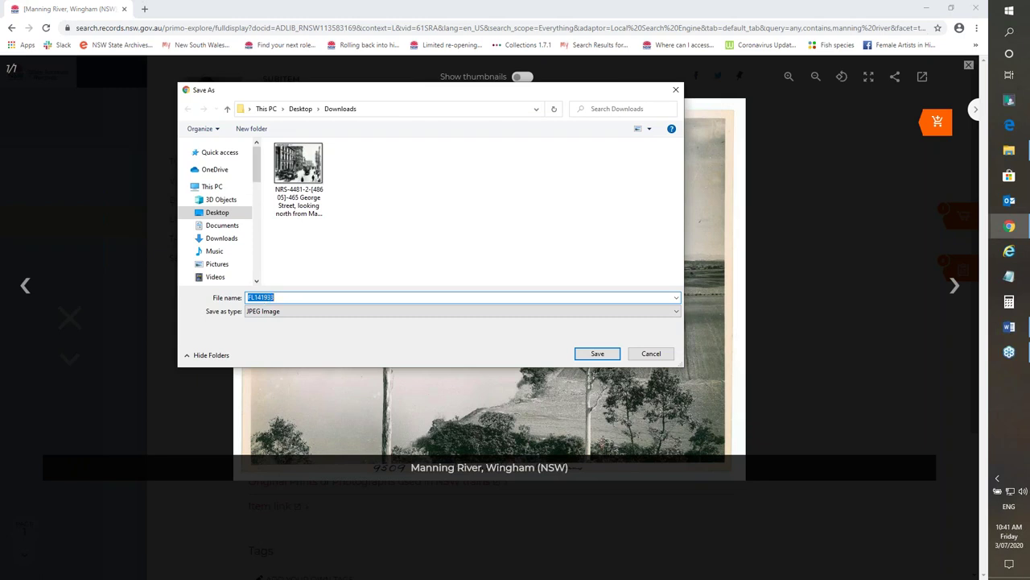
right_click(270, 298)
click(294, 345)
text(Manning ri)
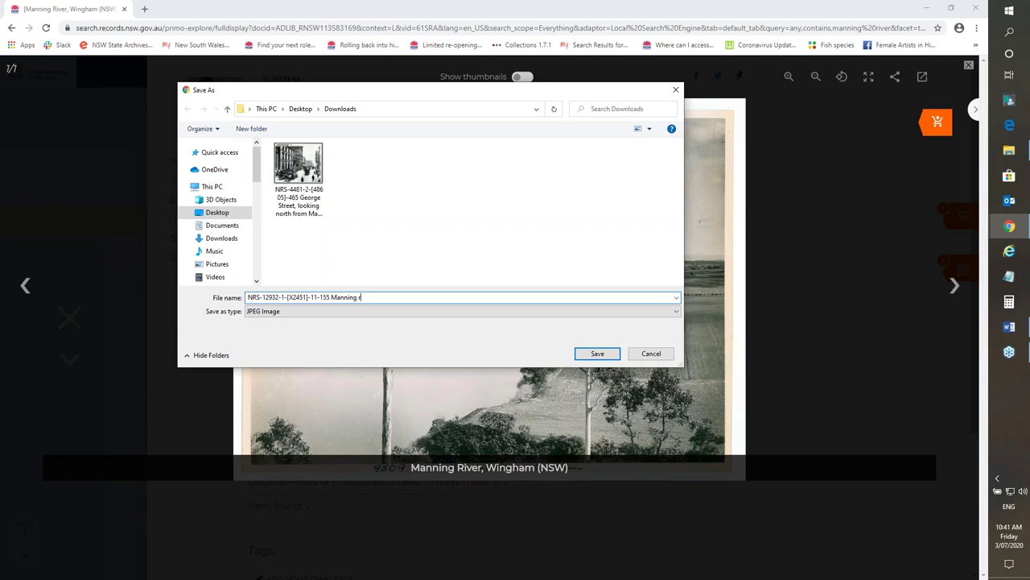
text(iver, Wingham (NSW))
Step: Move the number after the title, giving 'Manning river, Wingham (NSW) NRS-12932-1-[X2451]-11-155', and save
click(332, 297)
key(shift+Home)
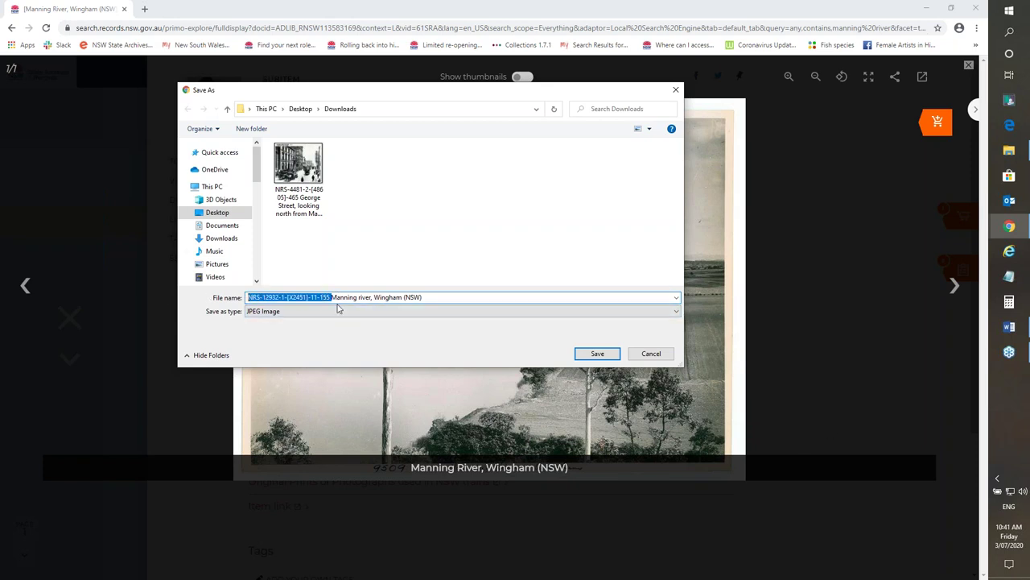
right_click(330, 304)
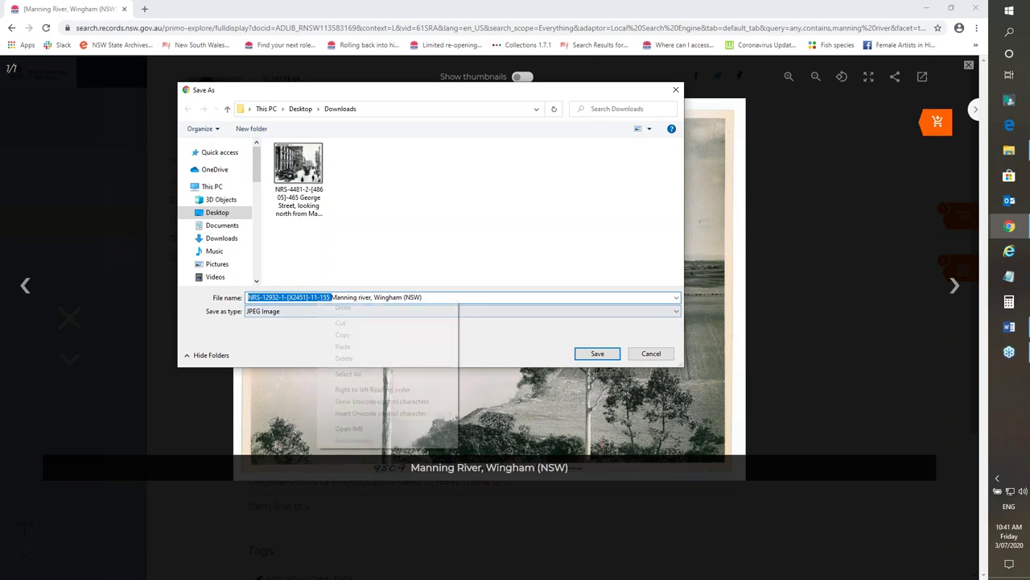
click(360, 324)
click(377, 298)
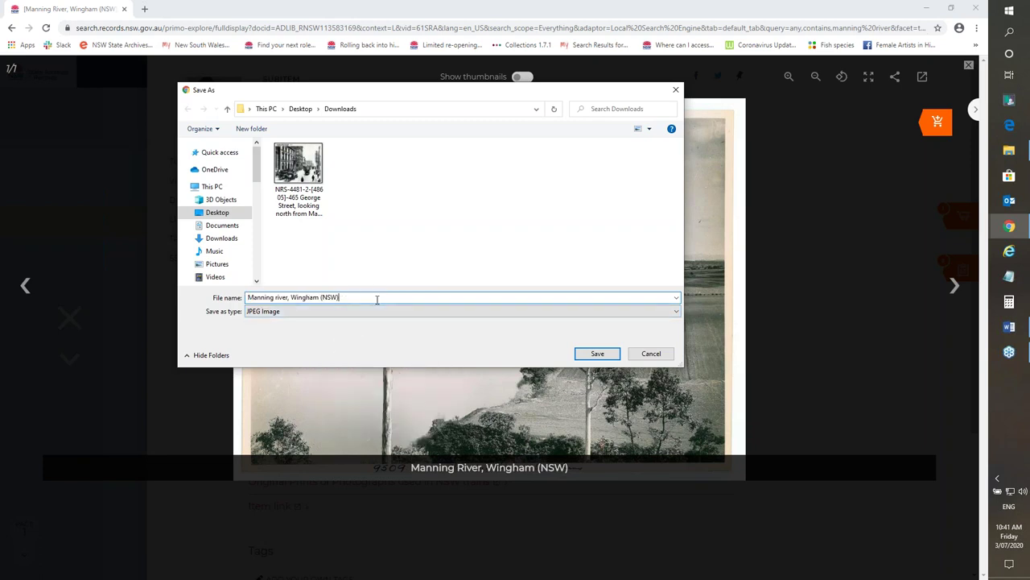
key(ctrl+v)
click(597, 354)
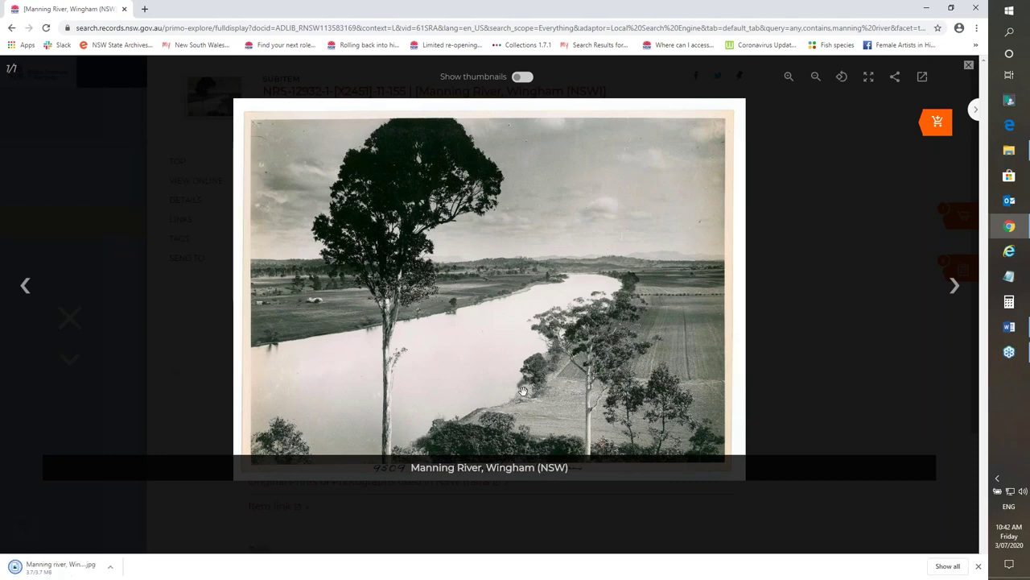
Step: Minimize Chrome and reopen Downloads to see the Manning river and George Street files
click(926, 7)
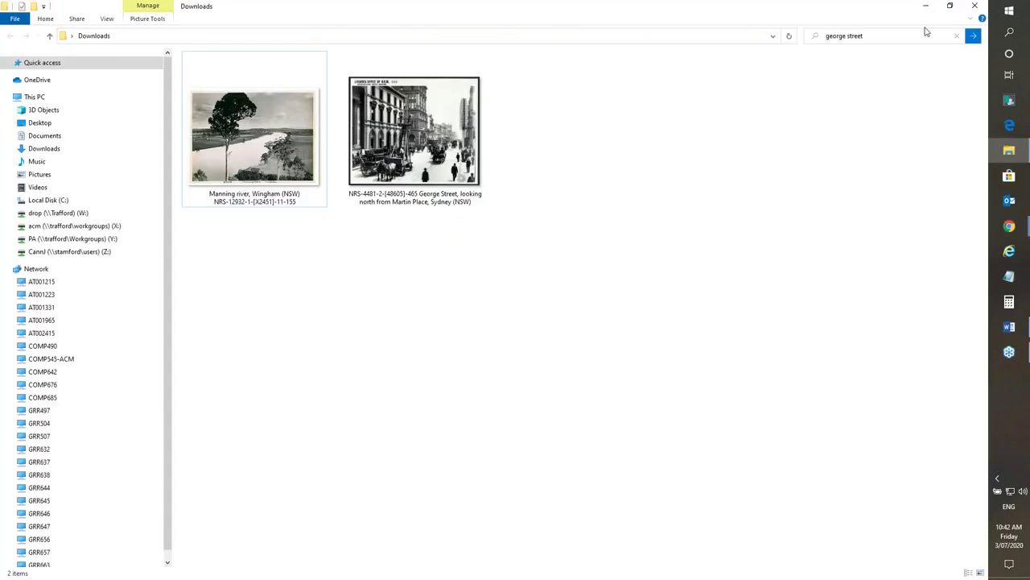
click(975, 6)
double_click(432, 283)
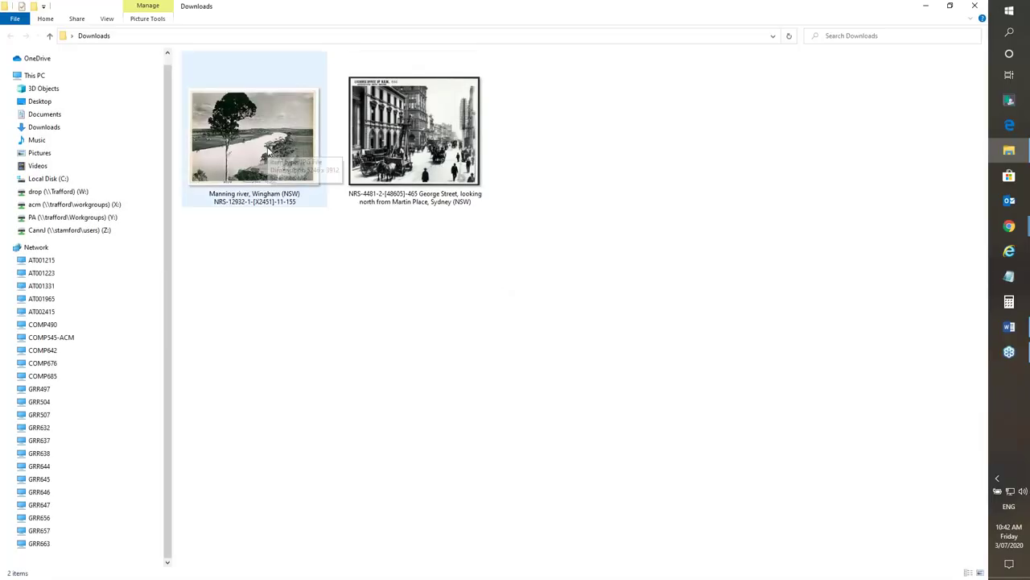
click(250, 153)
click(468, 167)
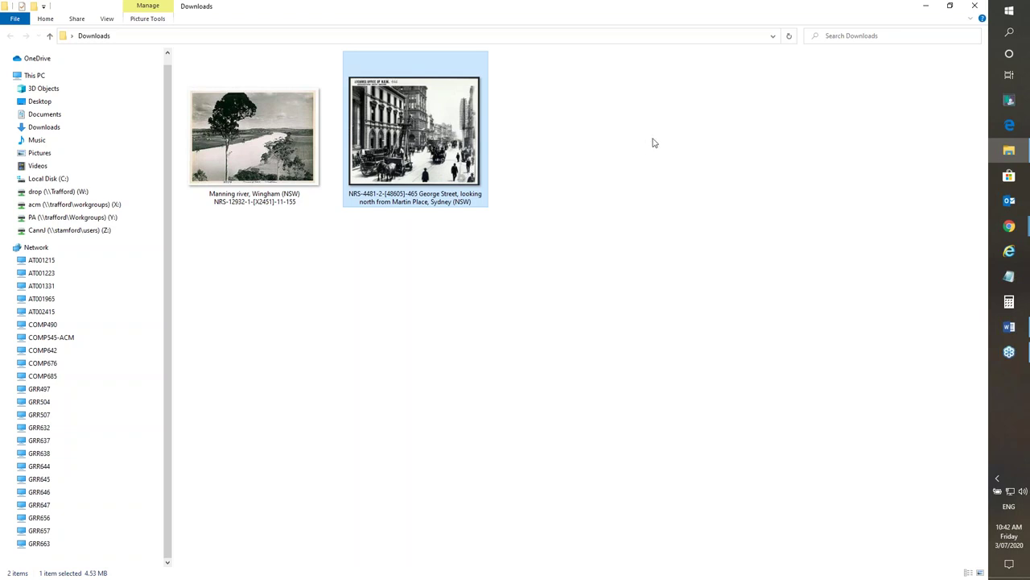
Step: Search Downloads for 'manning' and preview the saved Wingham photo
click(864, 34)
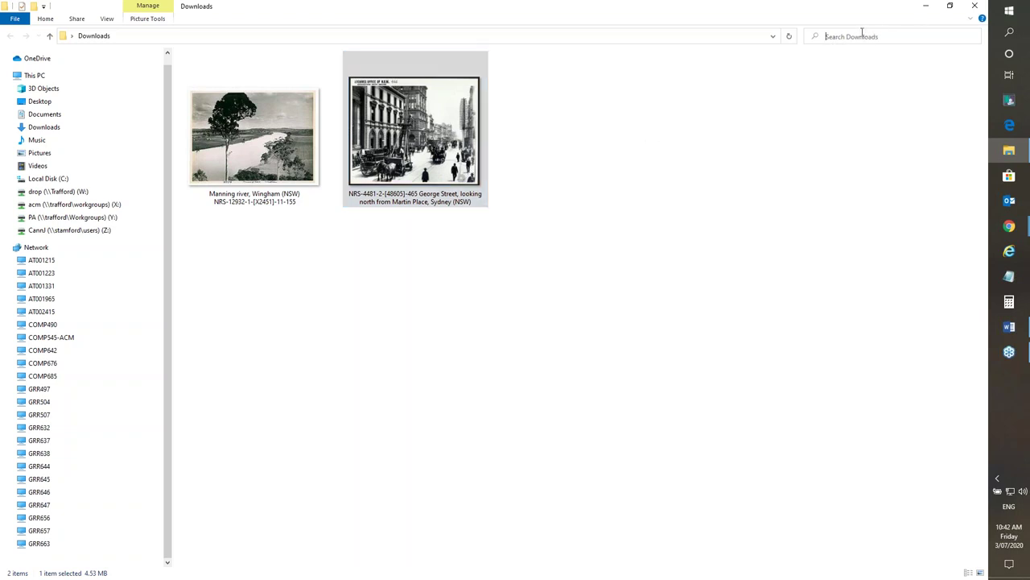
text(manning)
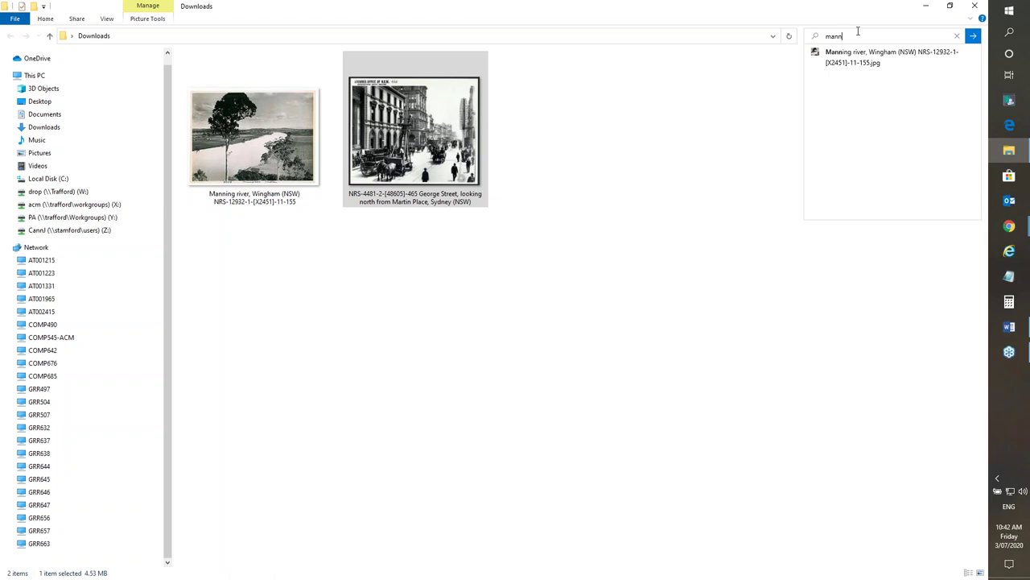
click(863, 61)
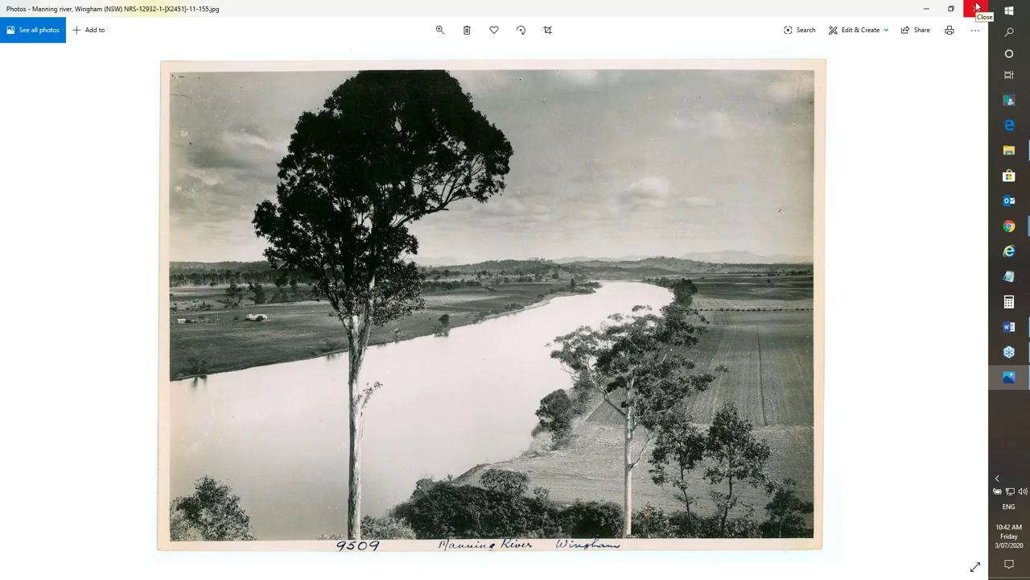
click(976, 8)
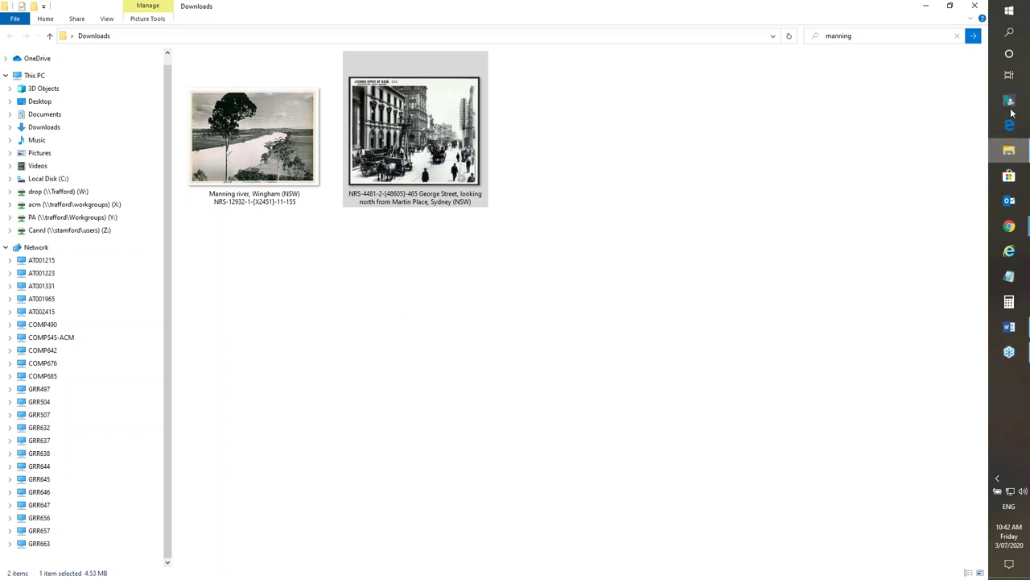
Step: Return to Chrome, leave the viewer and record, and open the second result, NRS-12932-1-[X2451]-11-66
mouse_move(1010, 226)
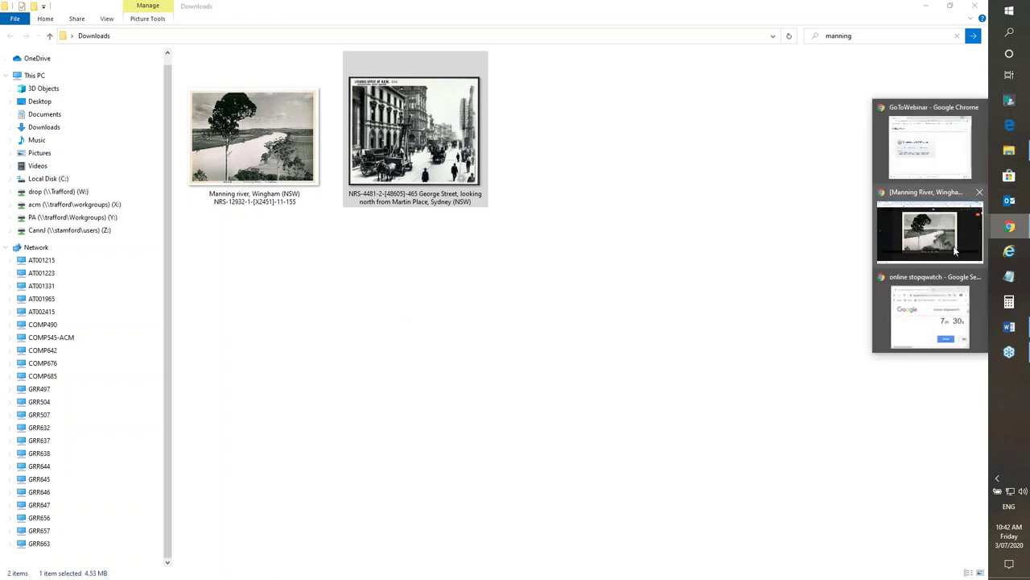
click(955, 252)
key(Escape)
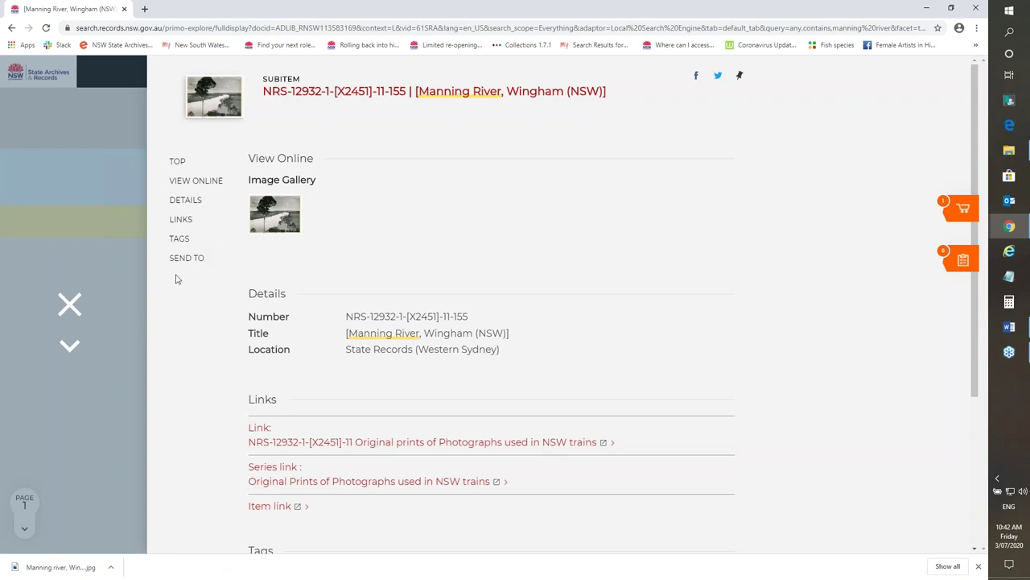
click(64, 308)
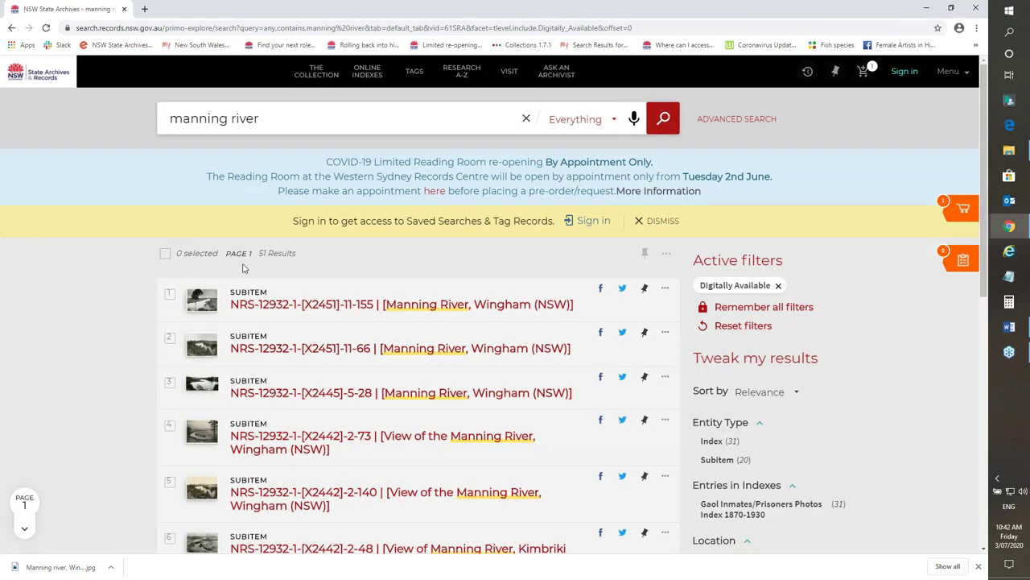
click(258, 348)
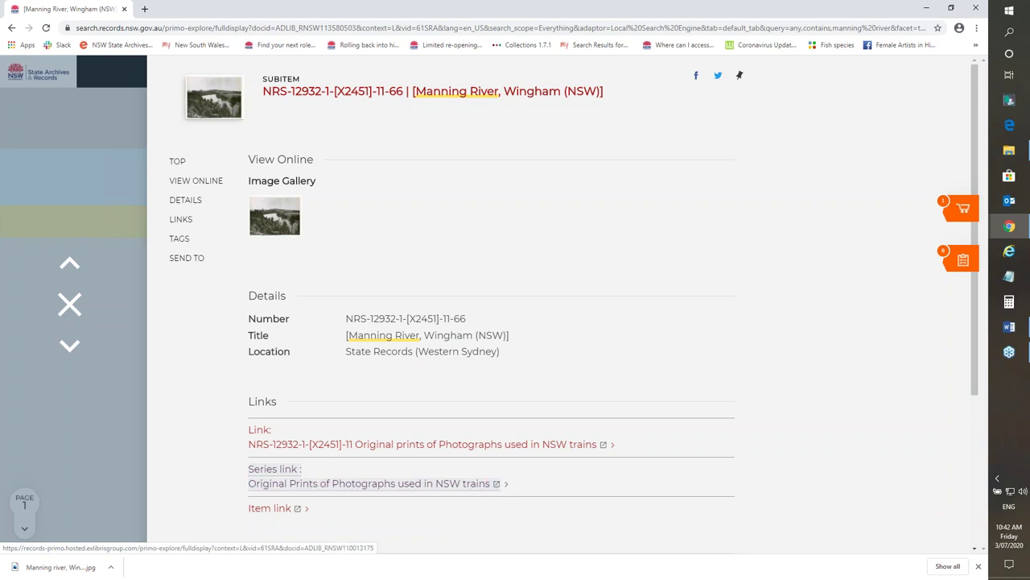
Step: Open the 11-66 photo full-size, abandon a Save As attempt, and close the viewer
click(294, 215)
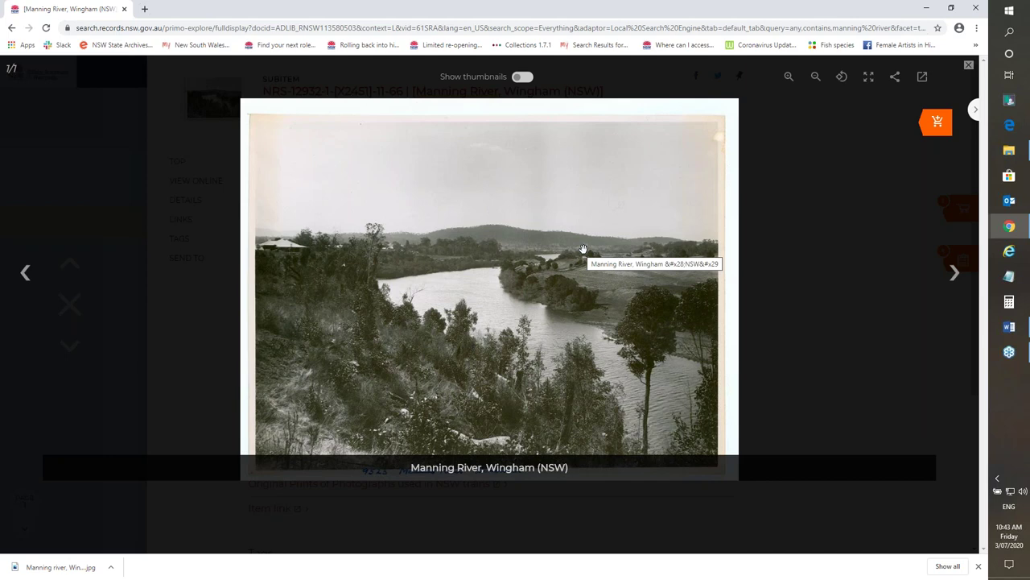
right_click(508, 241)
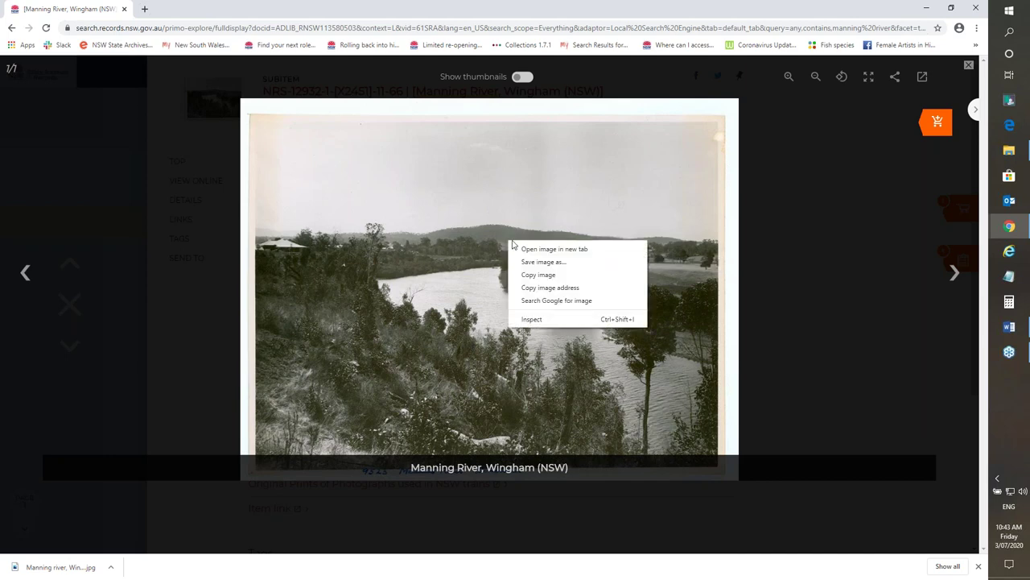
click(560, 264)
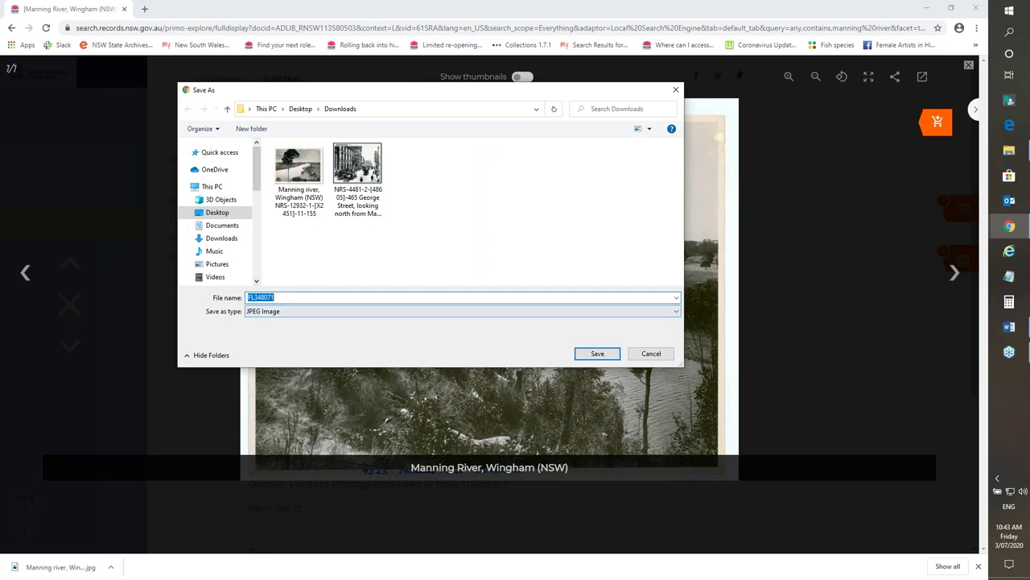
click(659, 355)
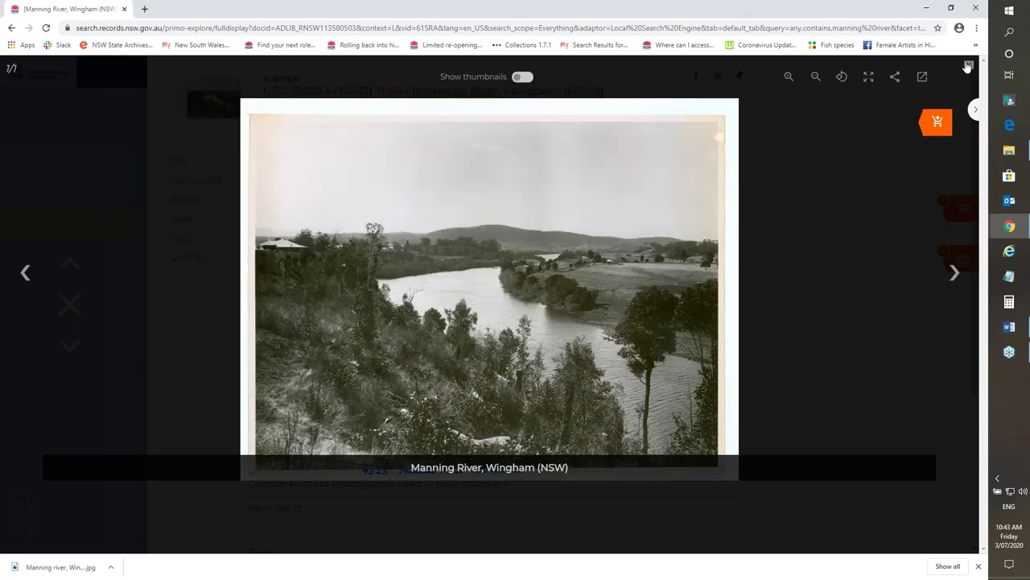
click(968, 66)
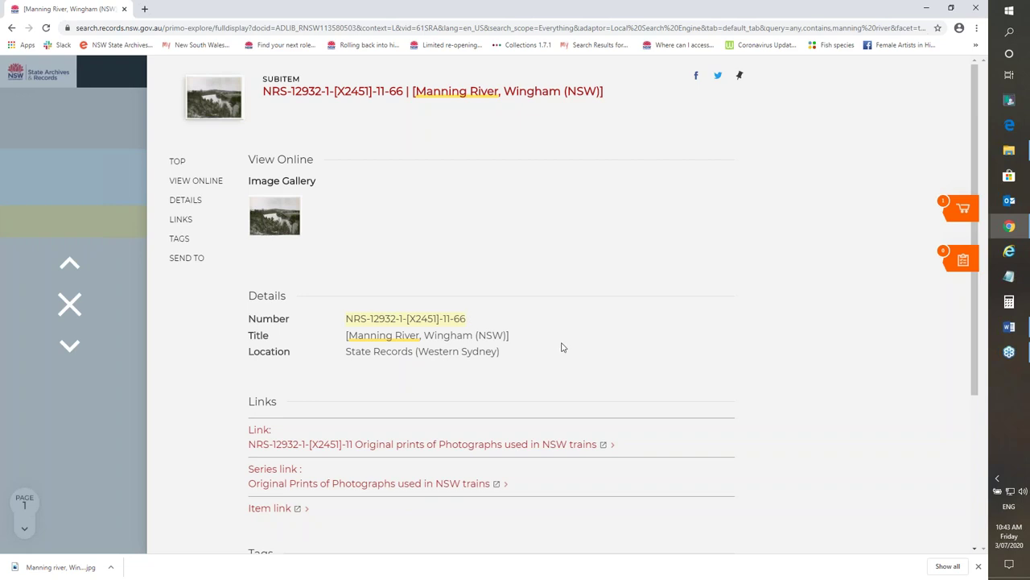
Step: Copy record number NRS-12932-1-[X2451]-11-66 and reopen its photo full-size
right_click(393, 325)
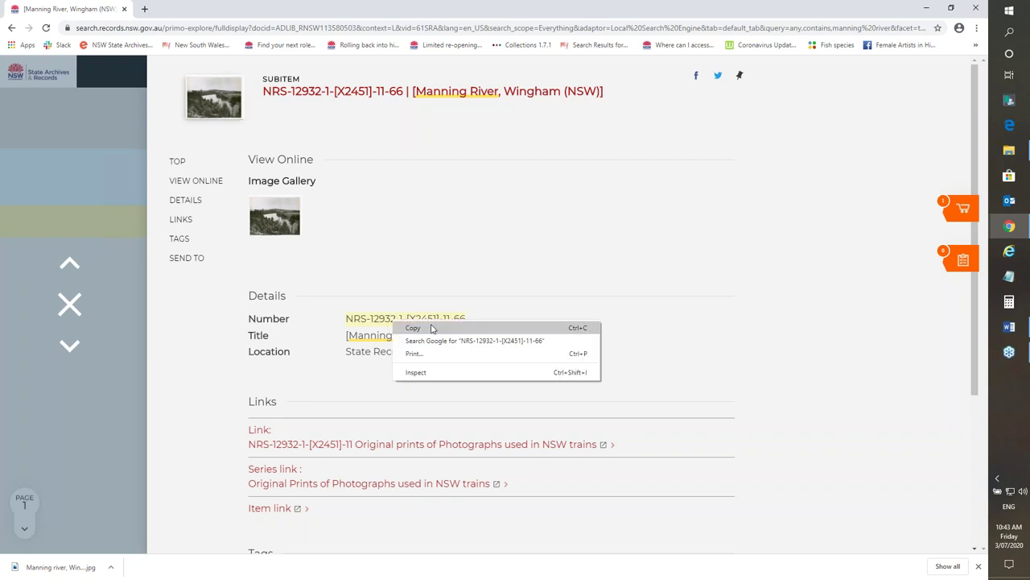
click(432, 328)
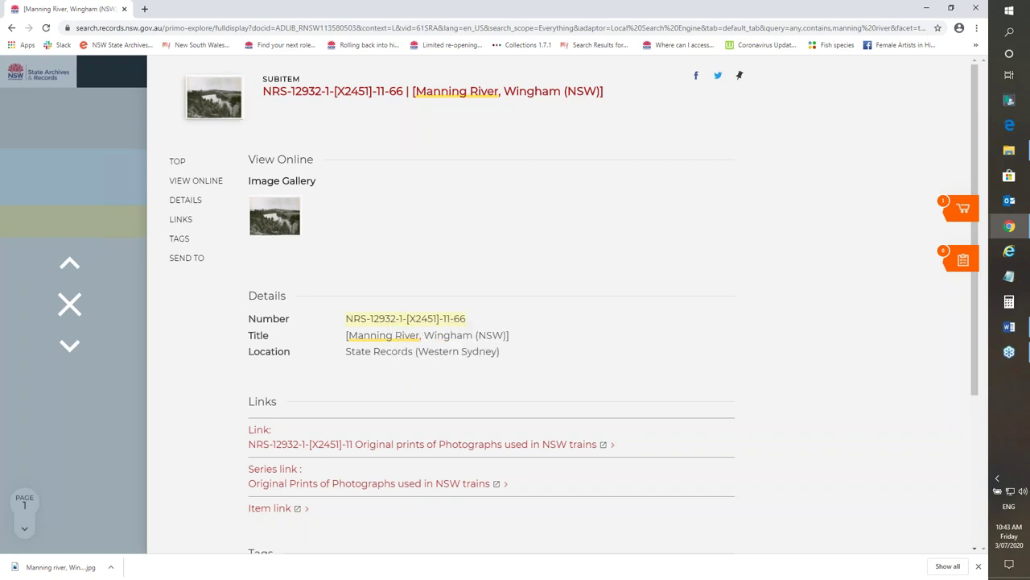
click(292, 222)
right_click(429, 186)
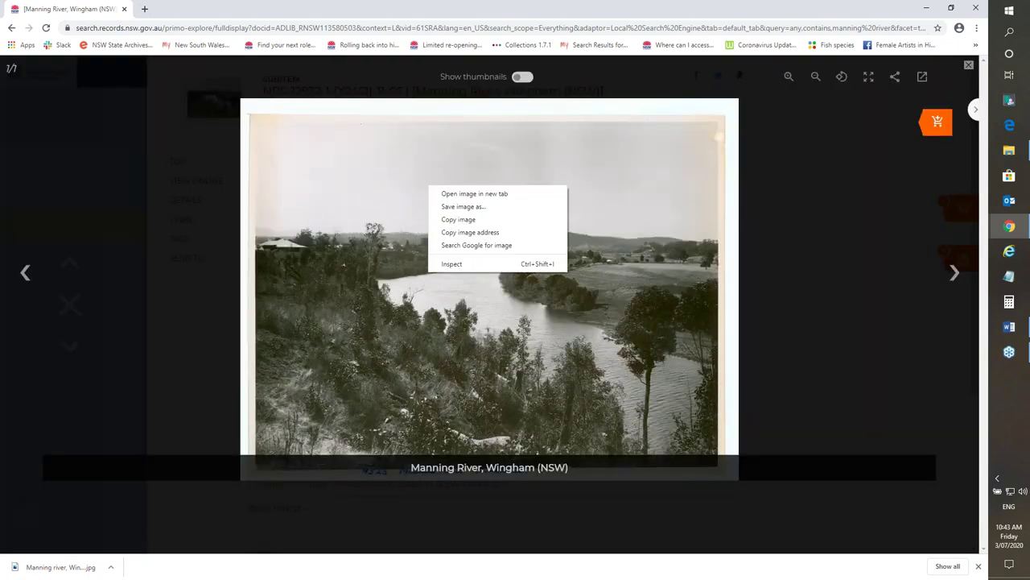
Step: Save the Wingham photo to Downloads as 'Manning river, Wingham (NSW) NRS-12932-1-[X2451]-11-66'
click(463, 207)
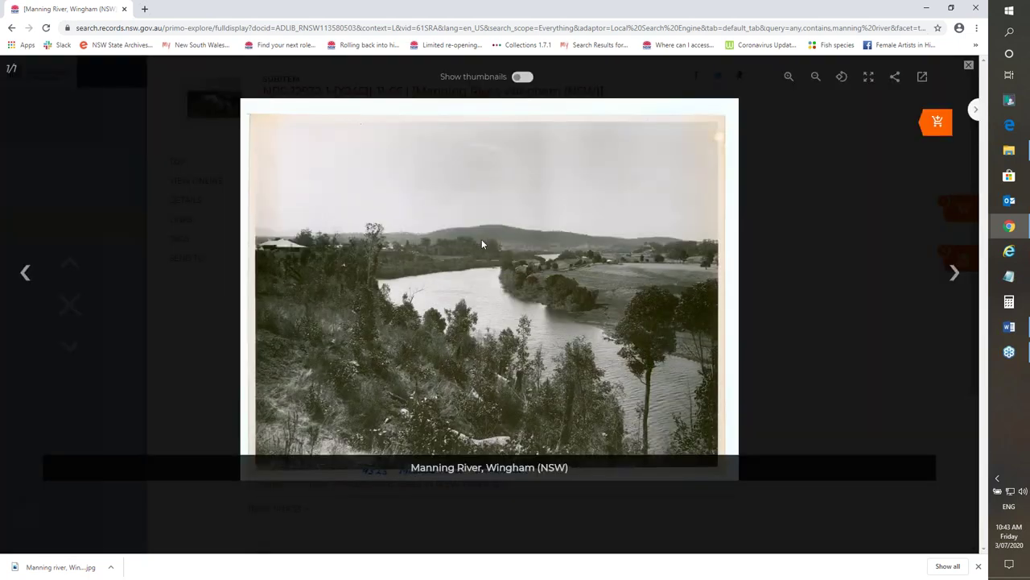
text(NRS-12932-1-[X2451]-11-66)
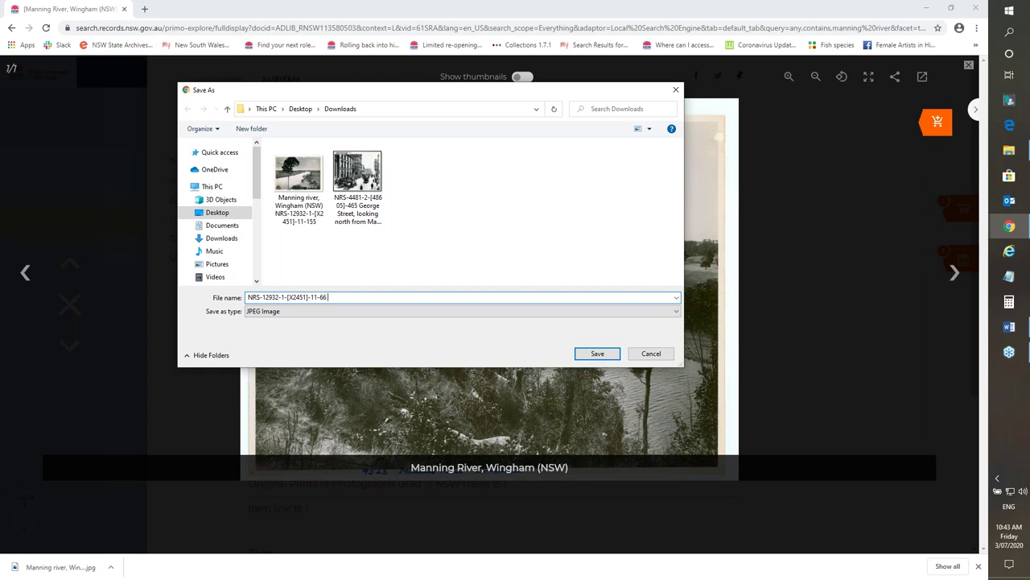
text(Manning)
text( riv er)
text(, Wingham)
text( ())
text(NSW)
click(363, 298)
key(BackSpace)
drag(248, 297, 324, 297)
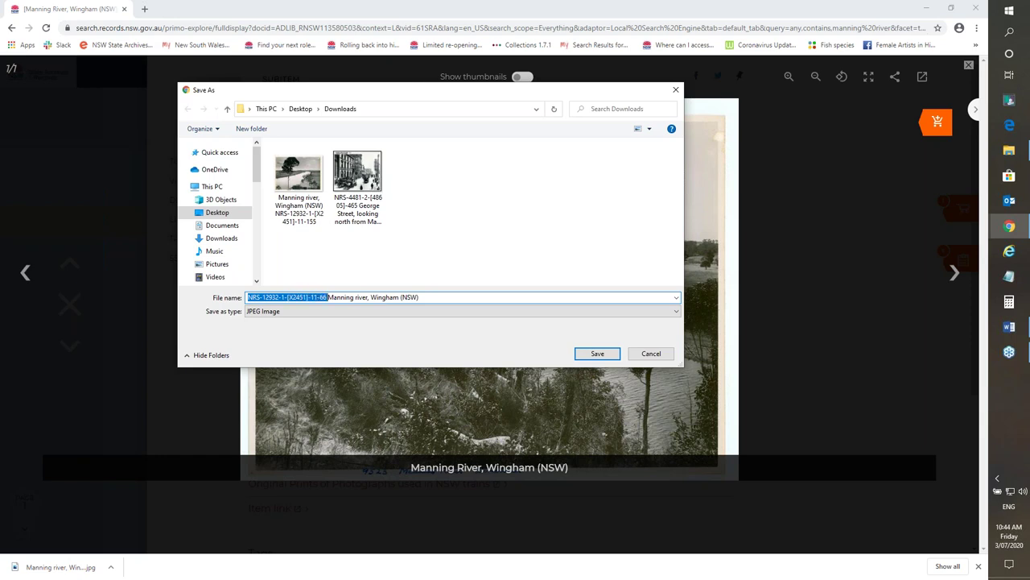
key(BackSpace)
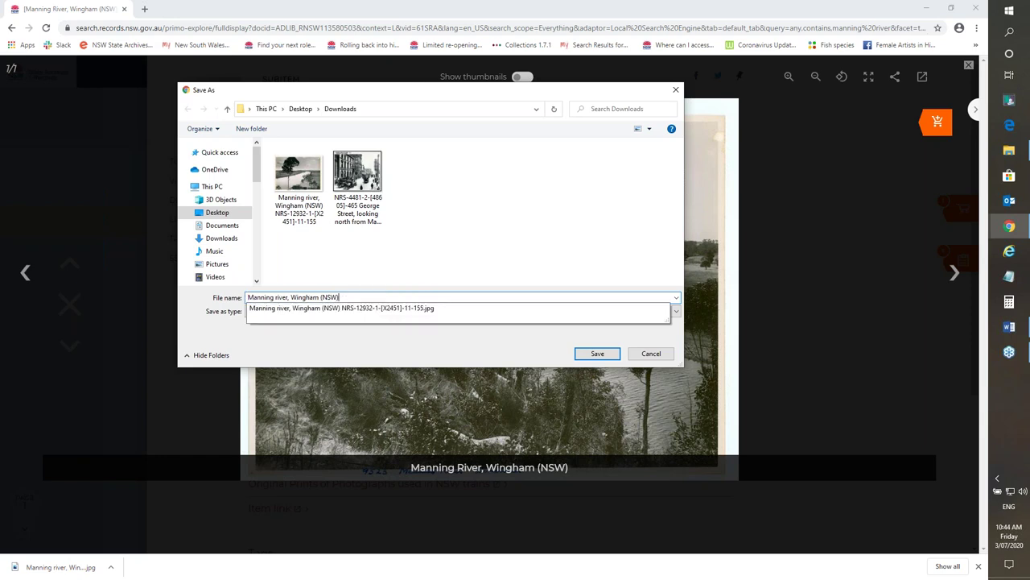
text(NRS-12932-1-[X2451]-11-66)
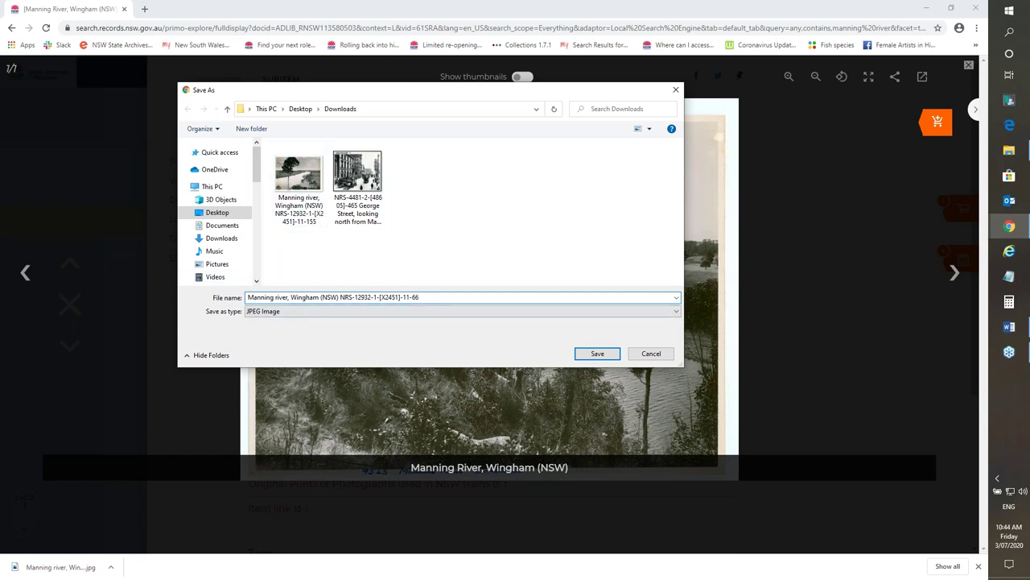
click(597, 354)
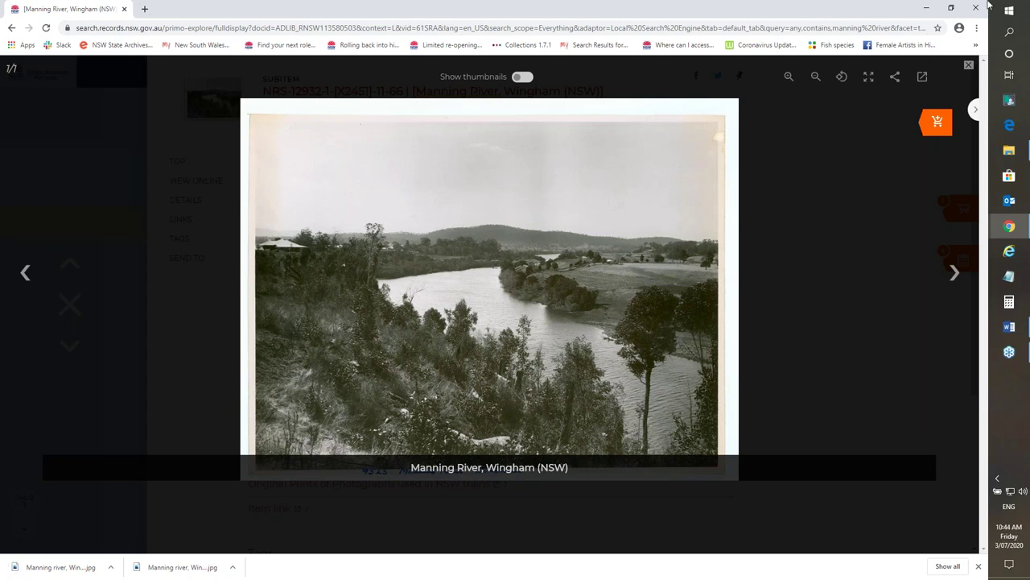
click(926, 8)
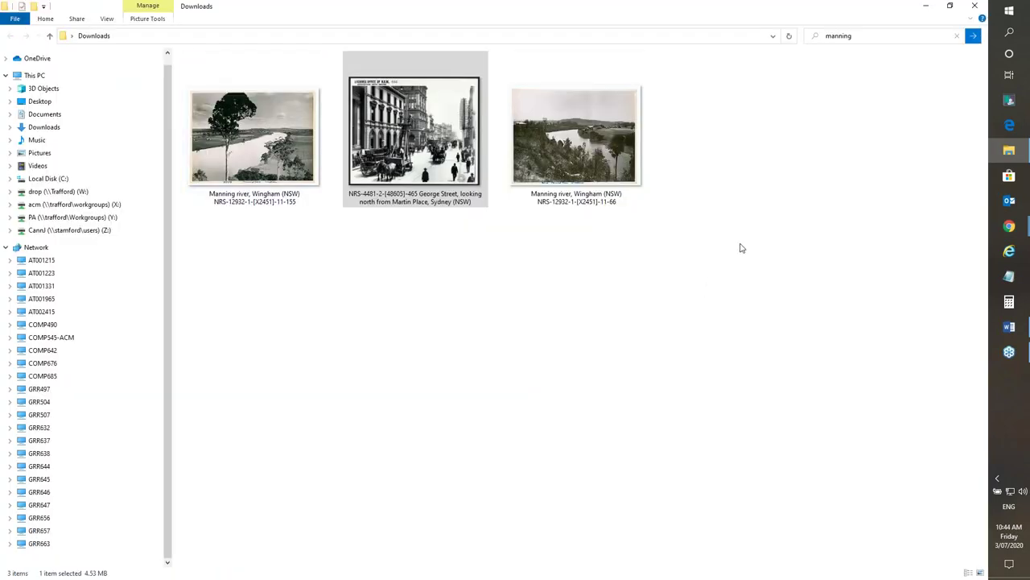
click(793, 140)
click(886, 37)
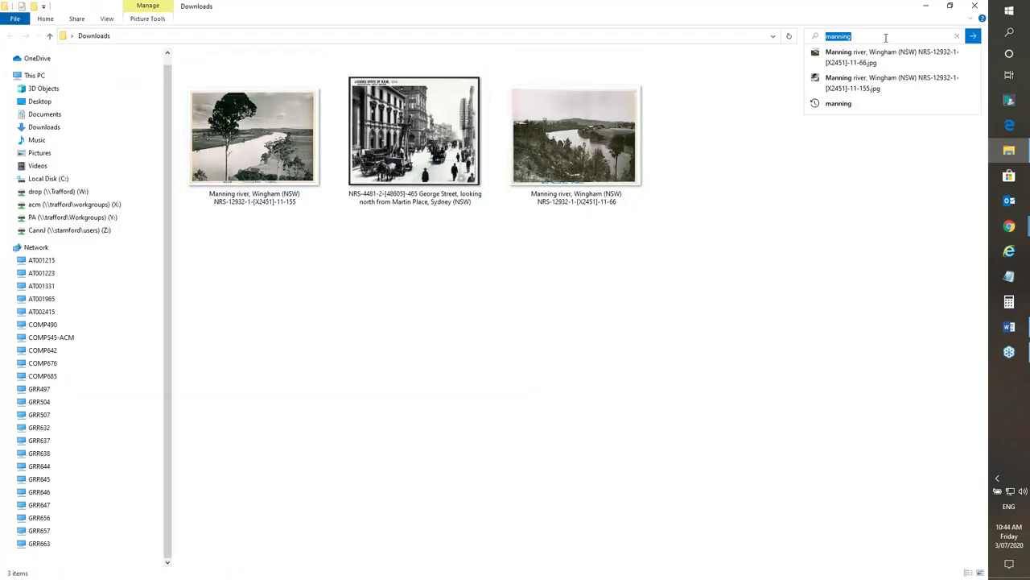
text(george)
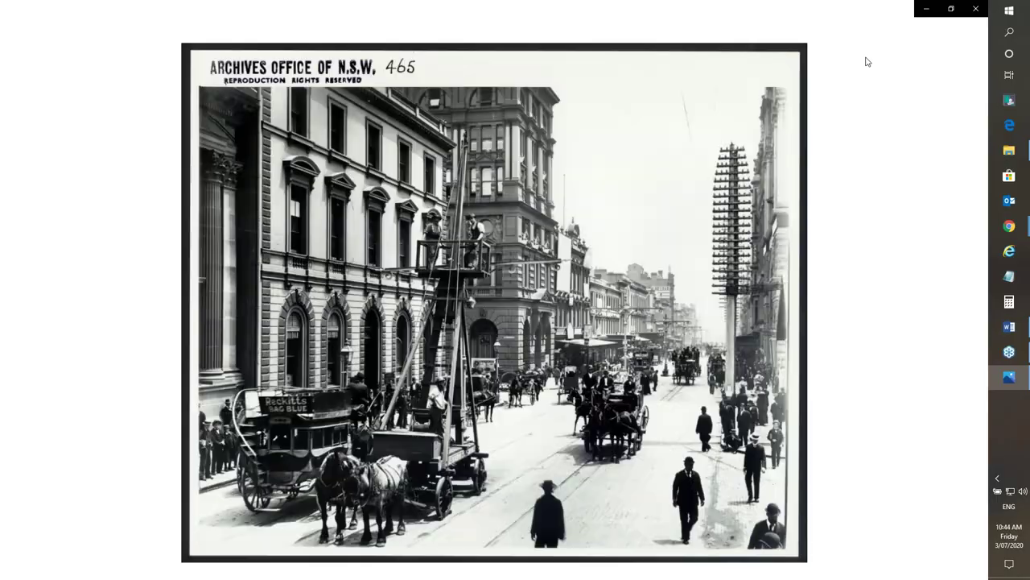
click(976, 8)
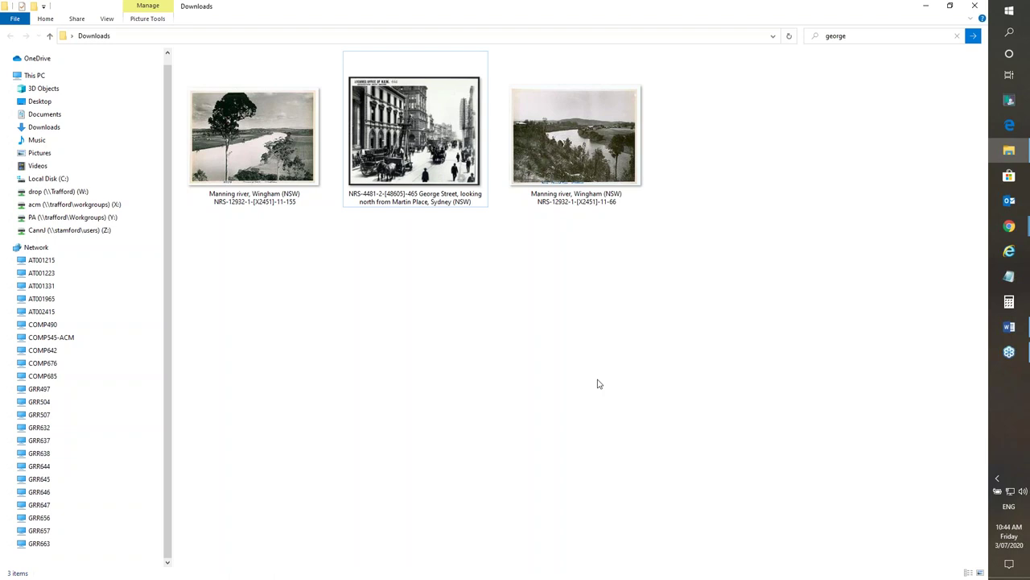
click(1010, 226)
Step: Return to the results, open third result NRS-12932-1-[X2445]-5-28 and select its Number
click(940, 244)
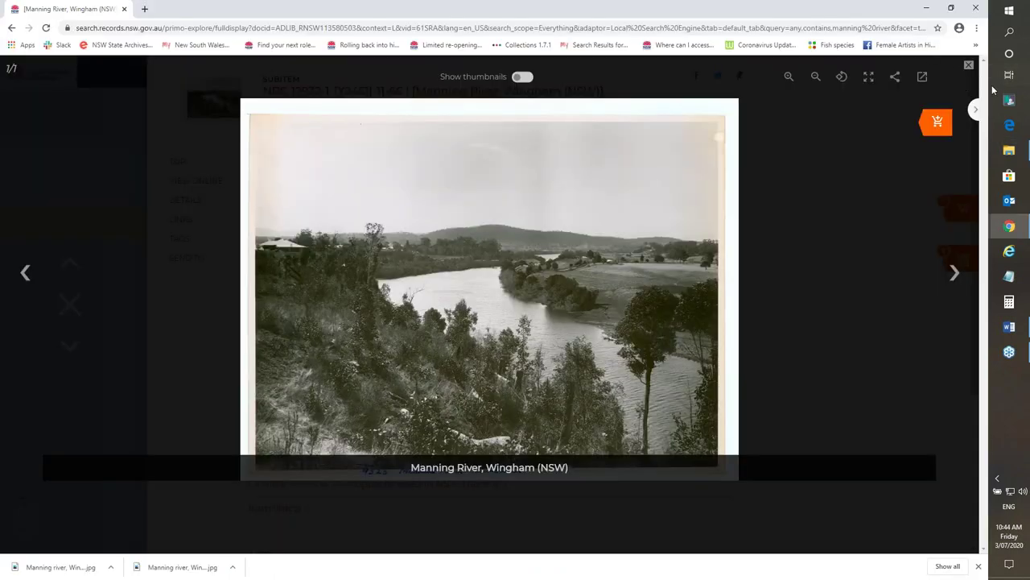
key(Escape)
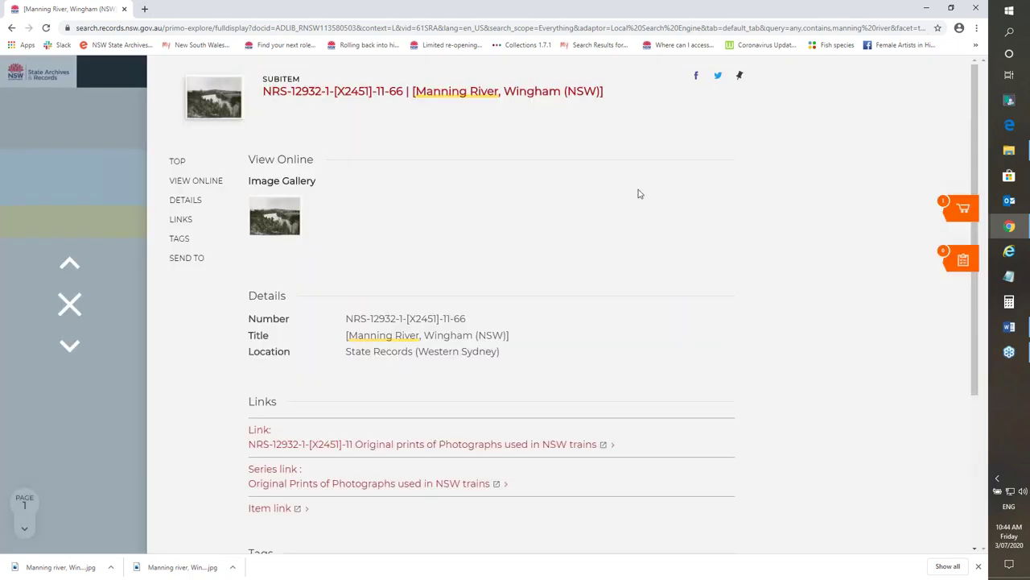
click(69, 304)
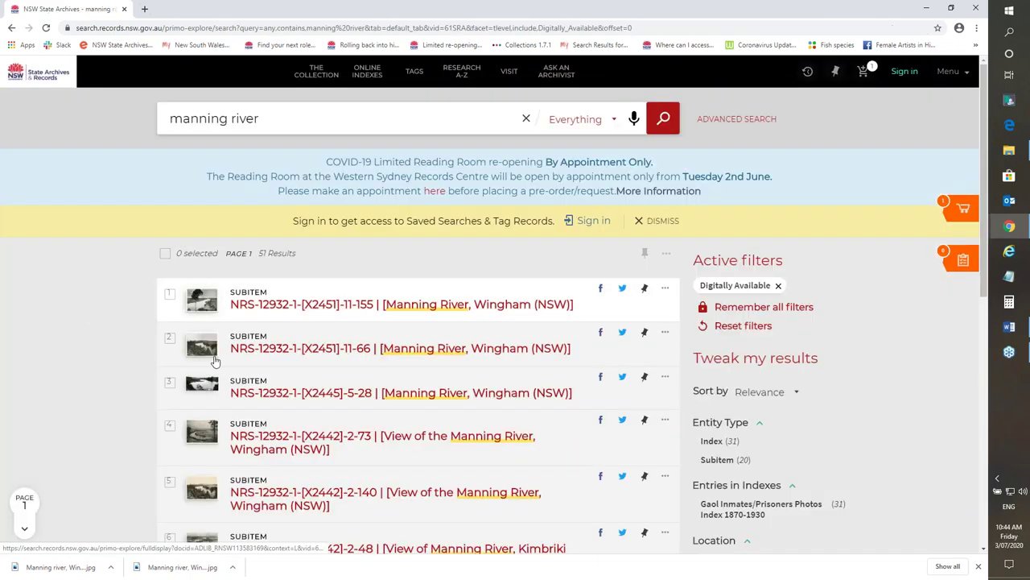
click(301, 394)
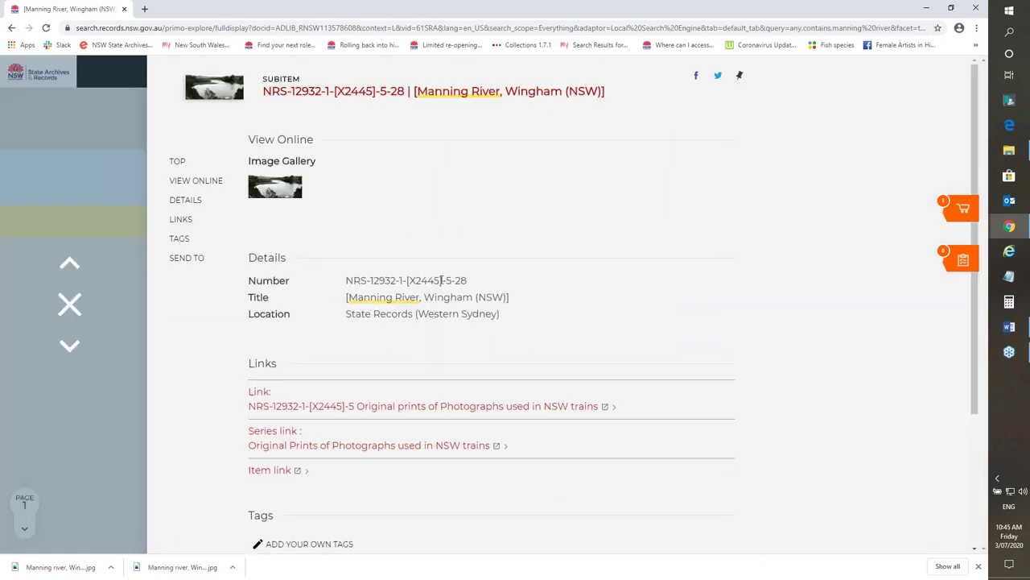
triple_click(441, 280)
key(ctrl+c)
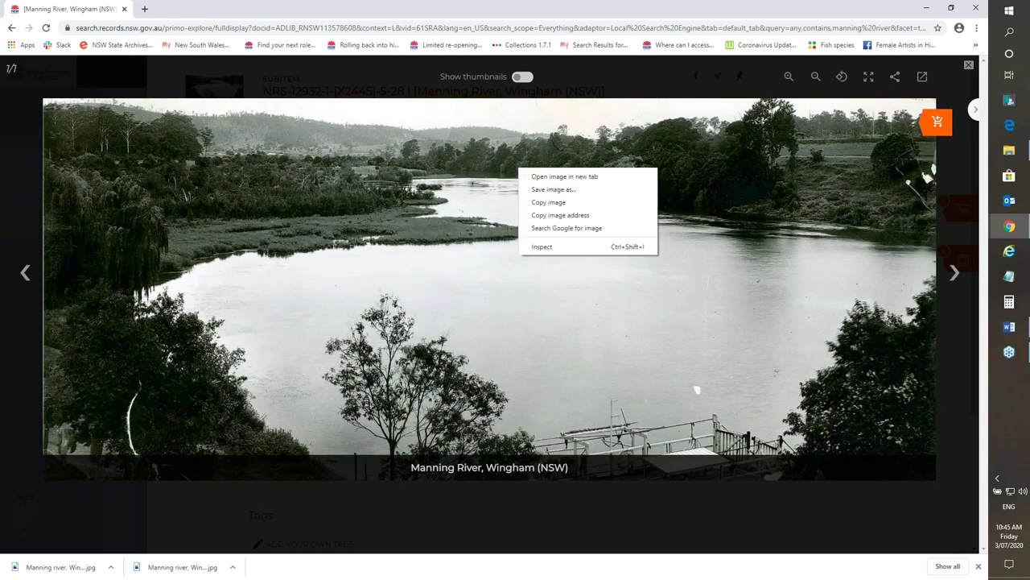
Step: Start saving the photo and paste the record number as the file name
click(575, 190)
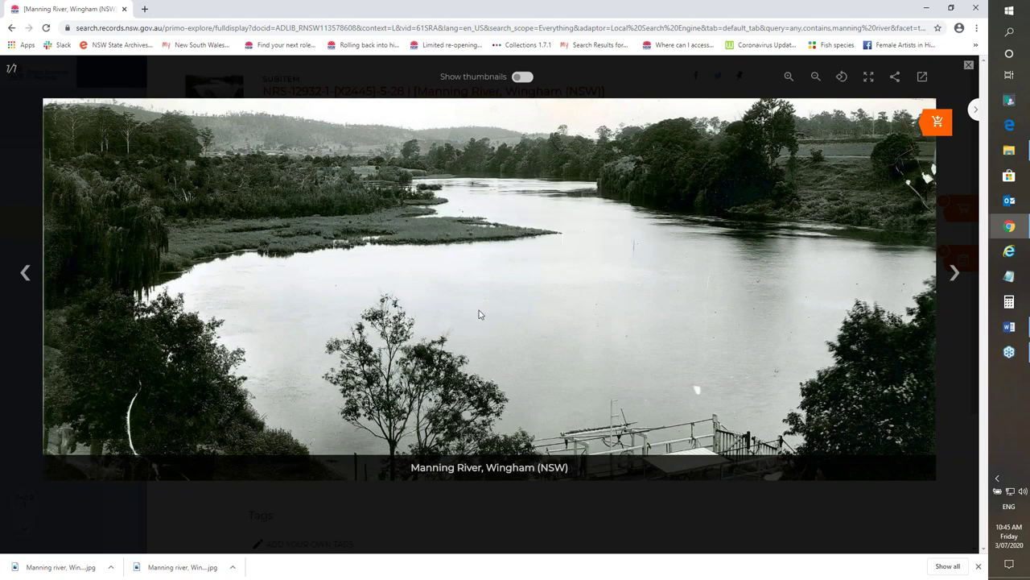
key(ctrl+v)
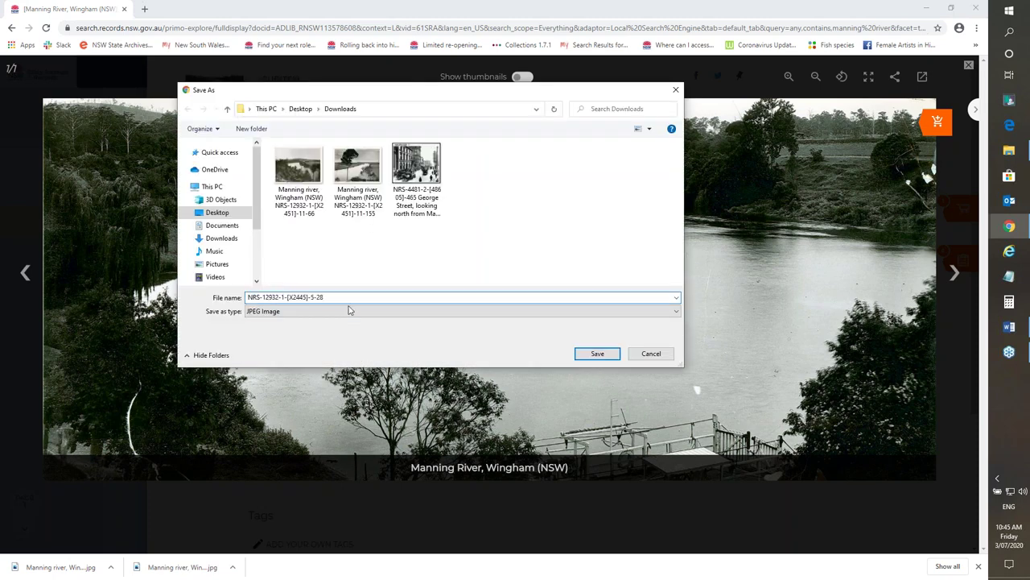
key(ctrl+a)
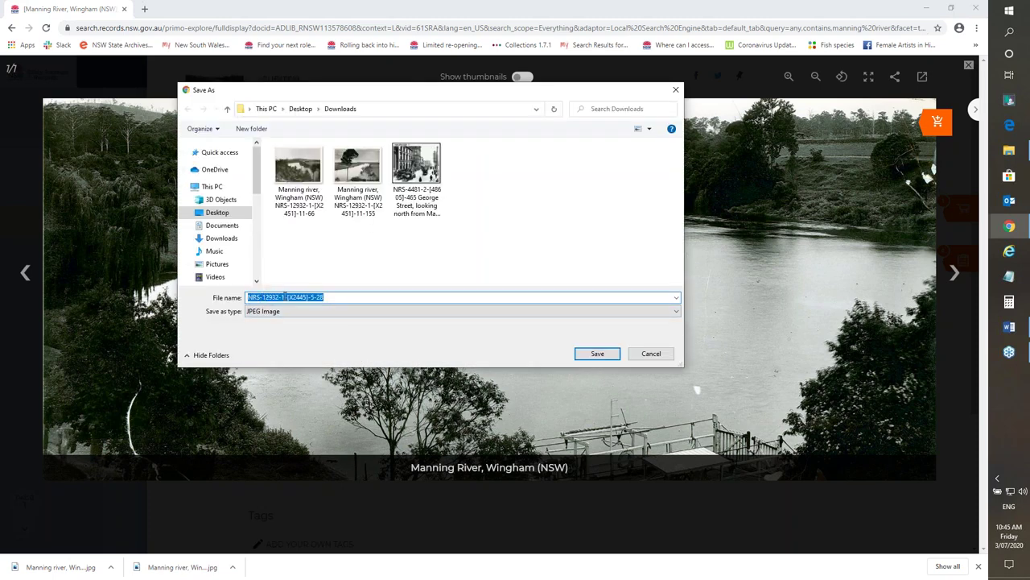
right_click(287, 298)
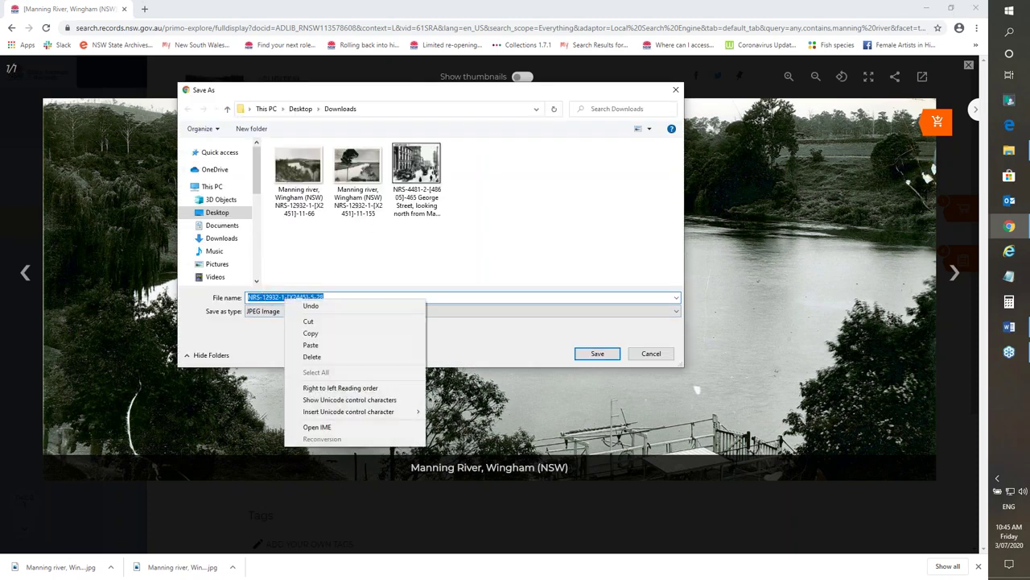
click(338, 345)
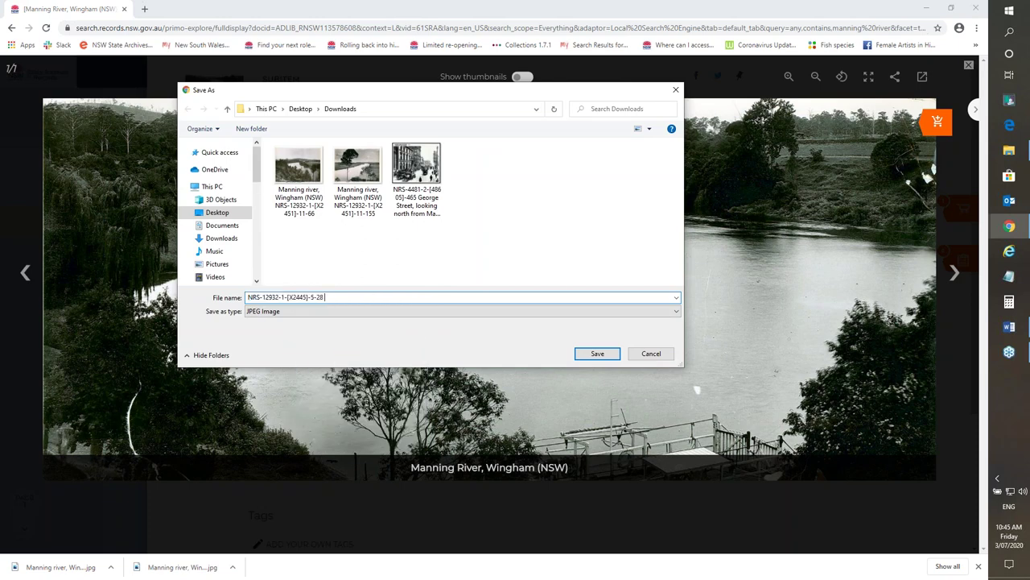
Step: Prefix the title 'Manning river, Wingham (NSW)', correct capitals and spacing, and save
key(Home)
text(Manning river, w)
key(BackSpace)
text(Wingham)
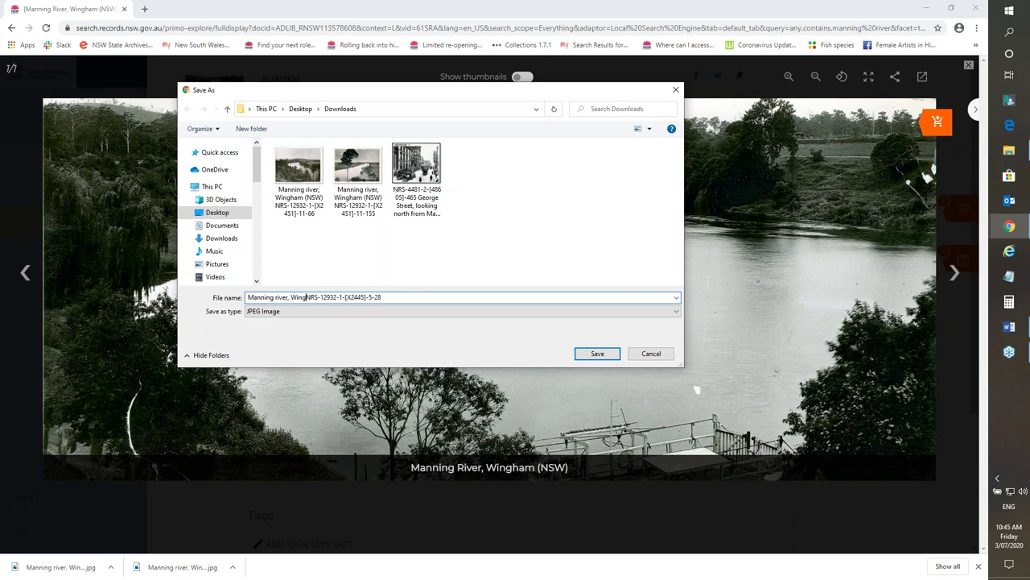
text( (nSw)
key(Left)
key(BackSpace)
text(N)
key(Delete)
text(W)
key(Delete)
key(Right)
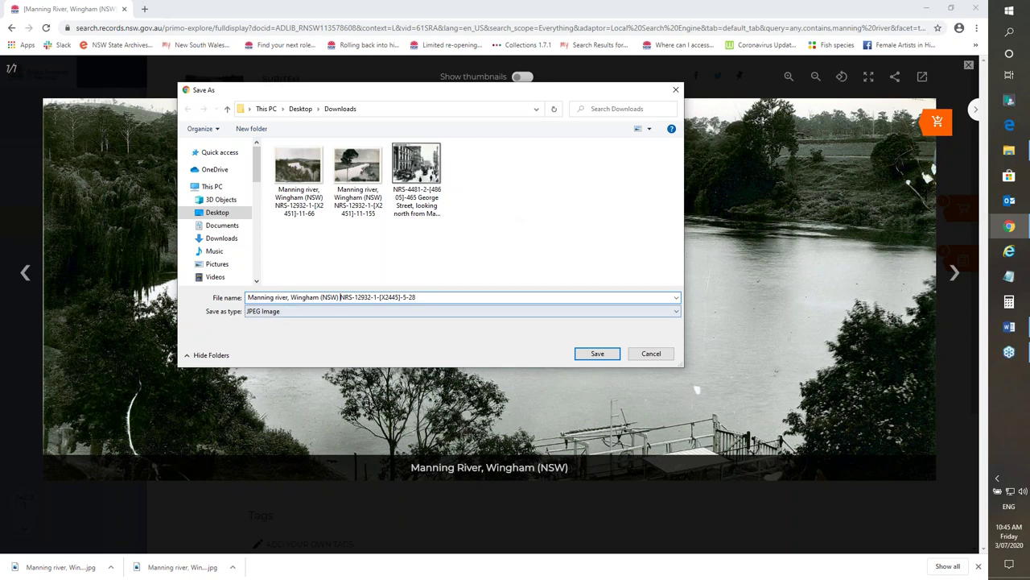
click(598, 354)
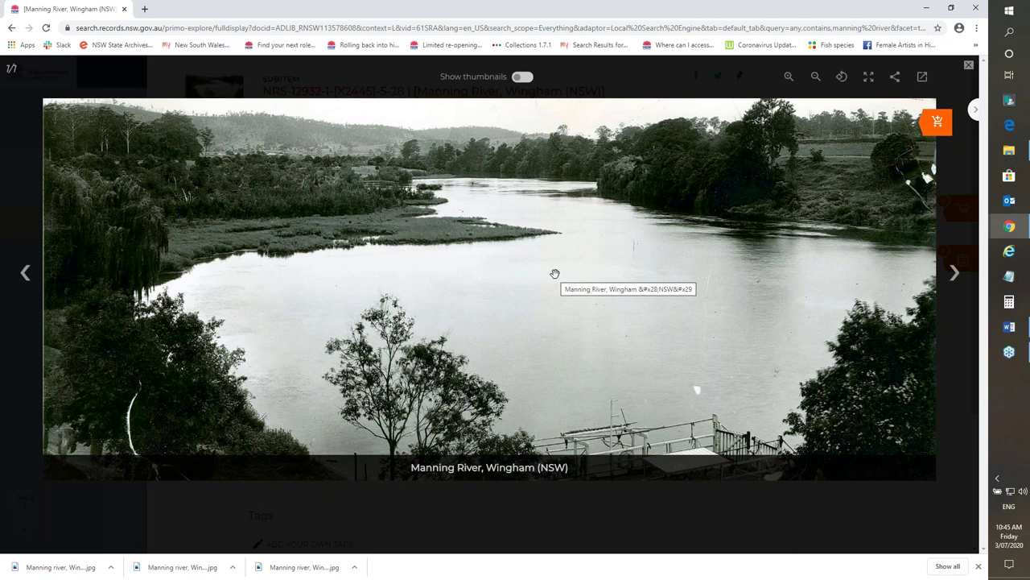
Step: Save the photo again as FL281754-.jpg after the slashed name FL281754/ is rejected
right_click(469, 238)
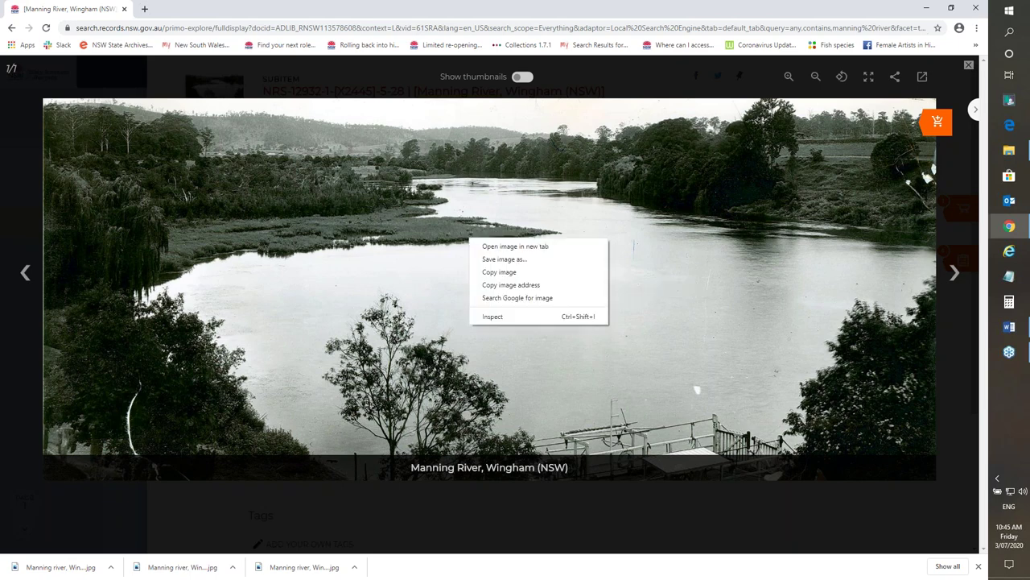
click(496, 263)
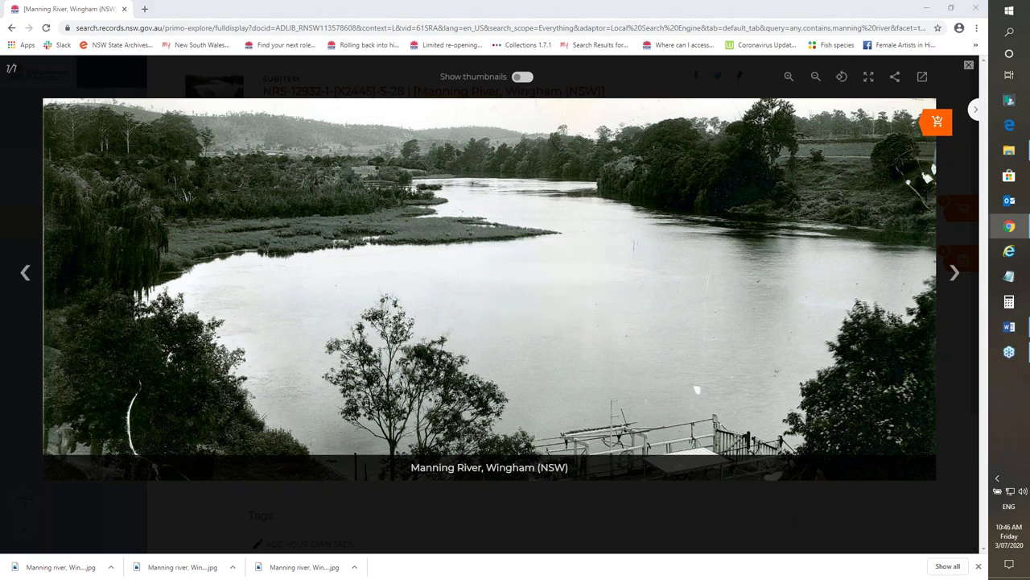
click(295, 298)
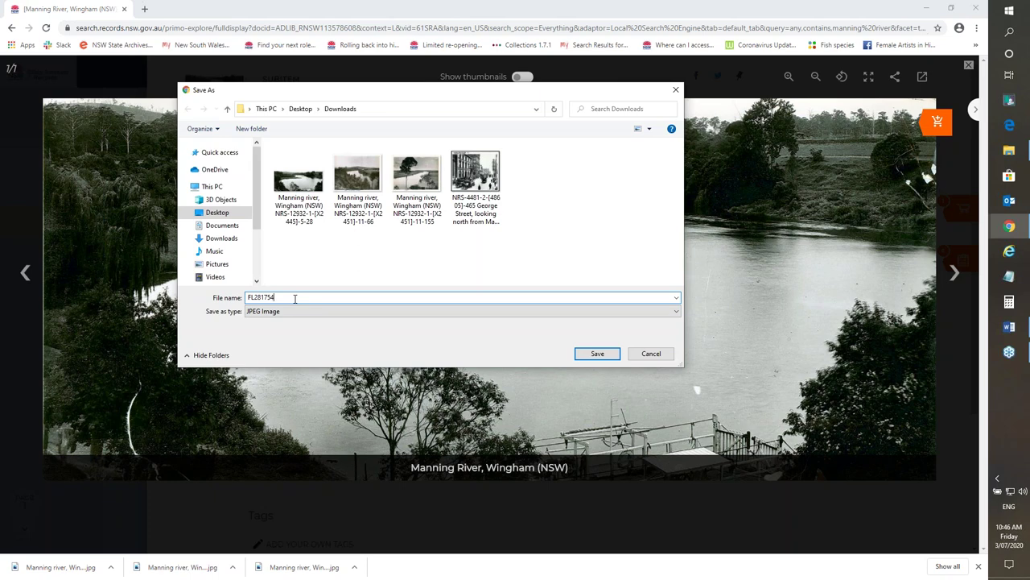
click(597, 353)
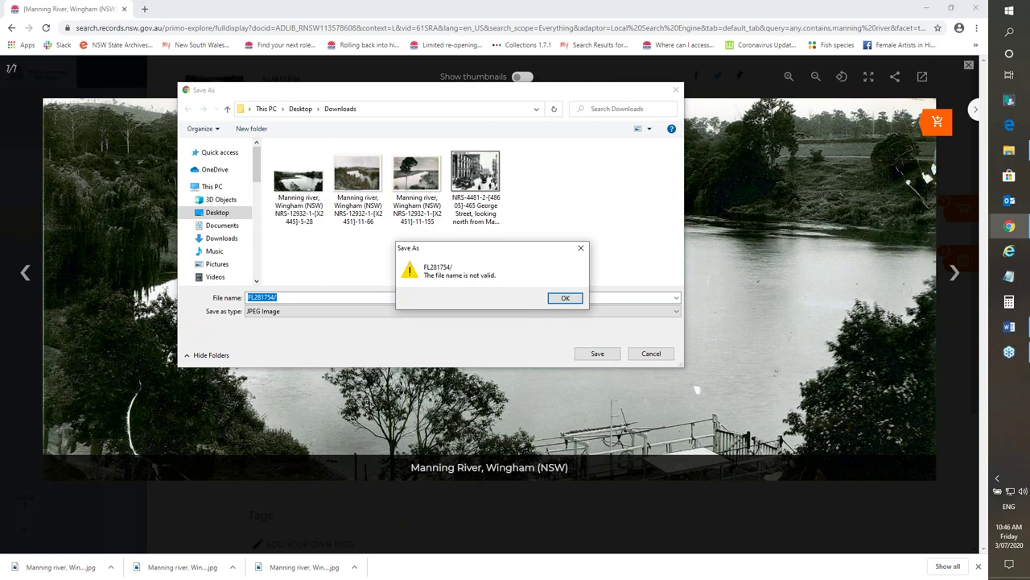
click(563, 298)
click(300, 298)
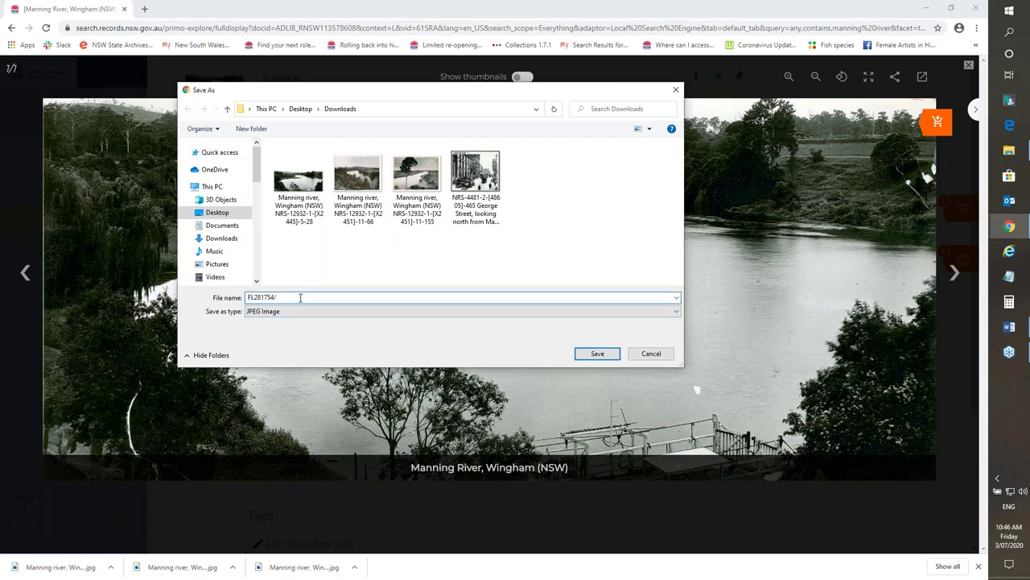
key(BackSpace)
text(-)
click(585, 354)
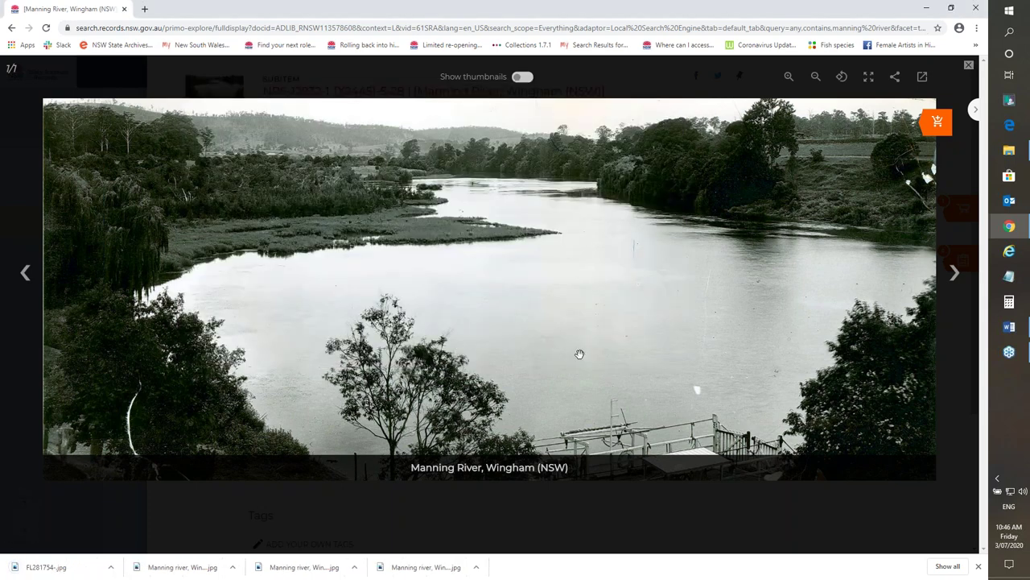